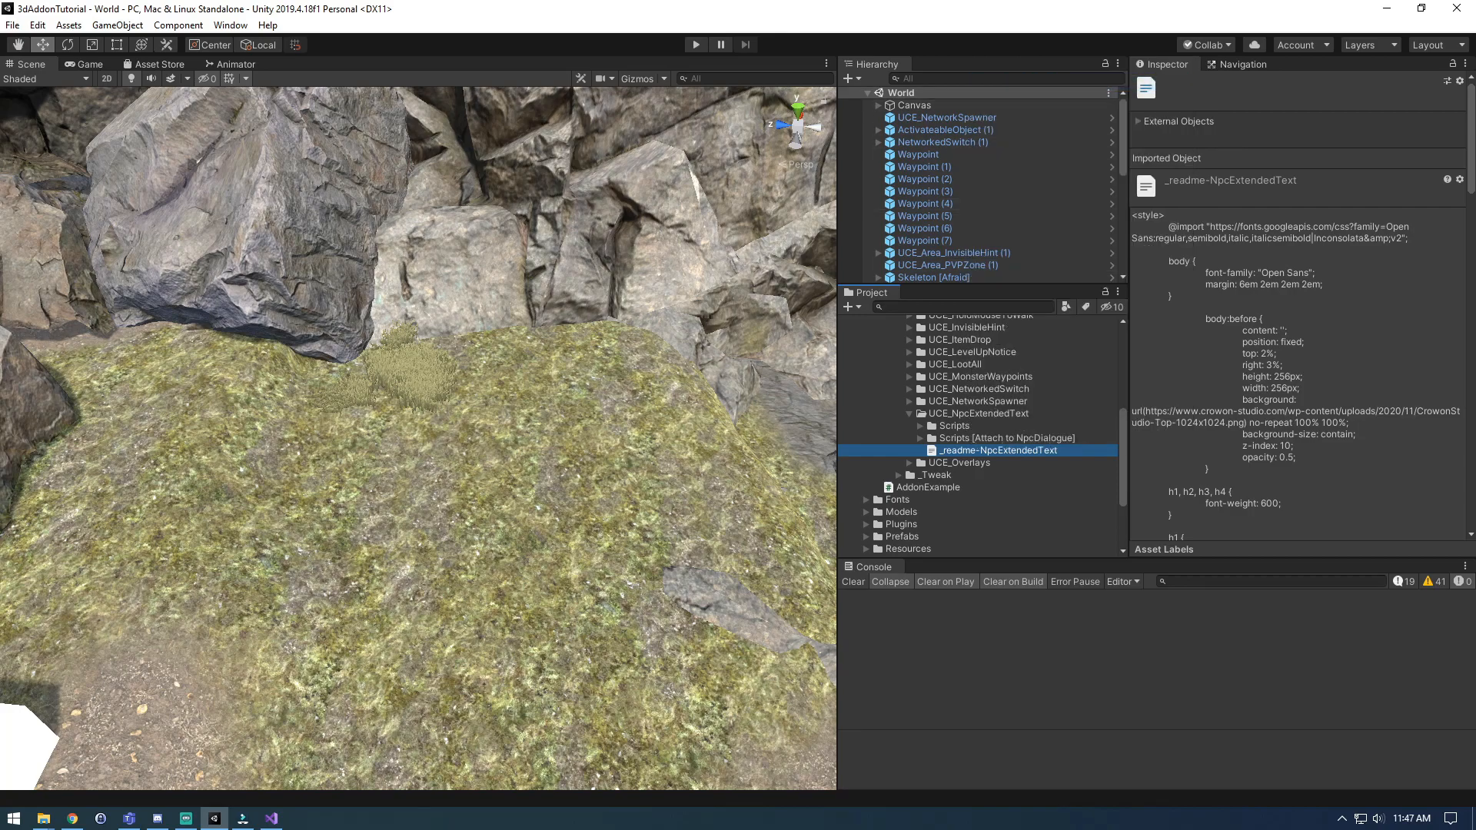
Step: Bring up the File Explorer window for the UCE_NpcExtendedText folder, close it and return to the Unity editor
mouse_move(43, 818)
click(538, 749)
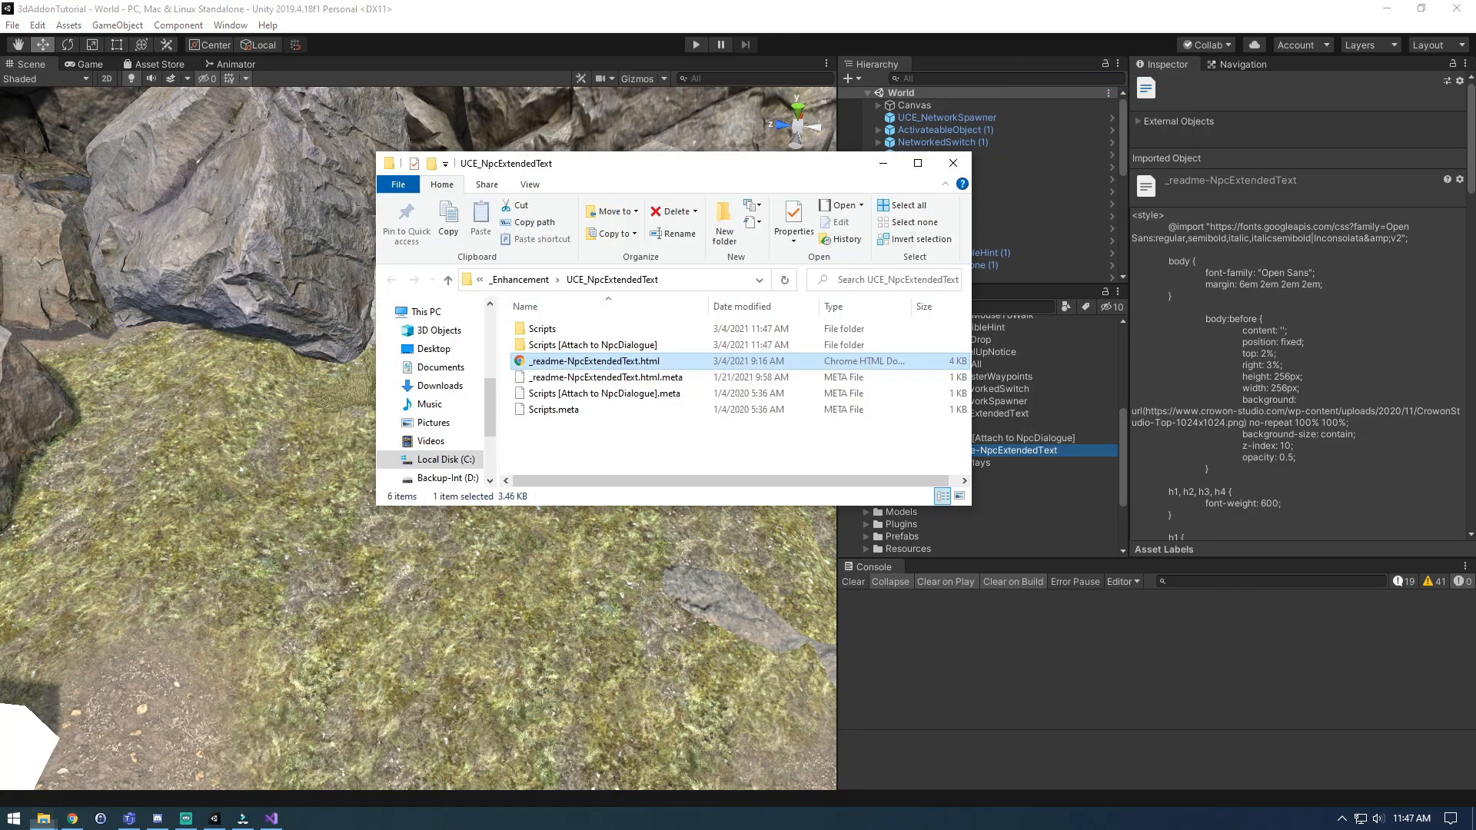
click(953, 163)
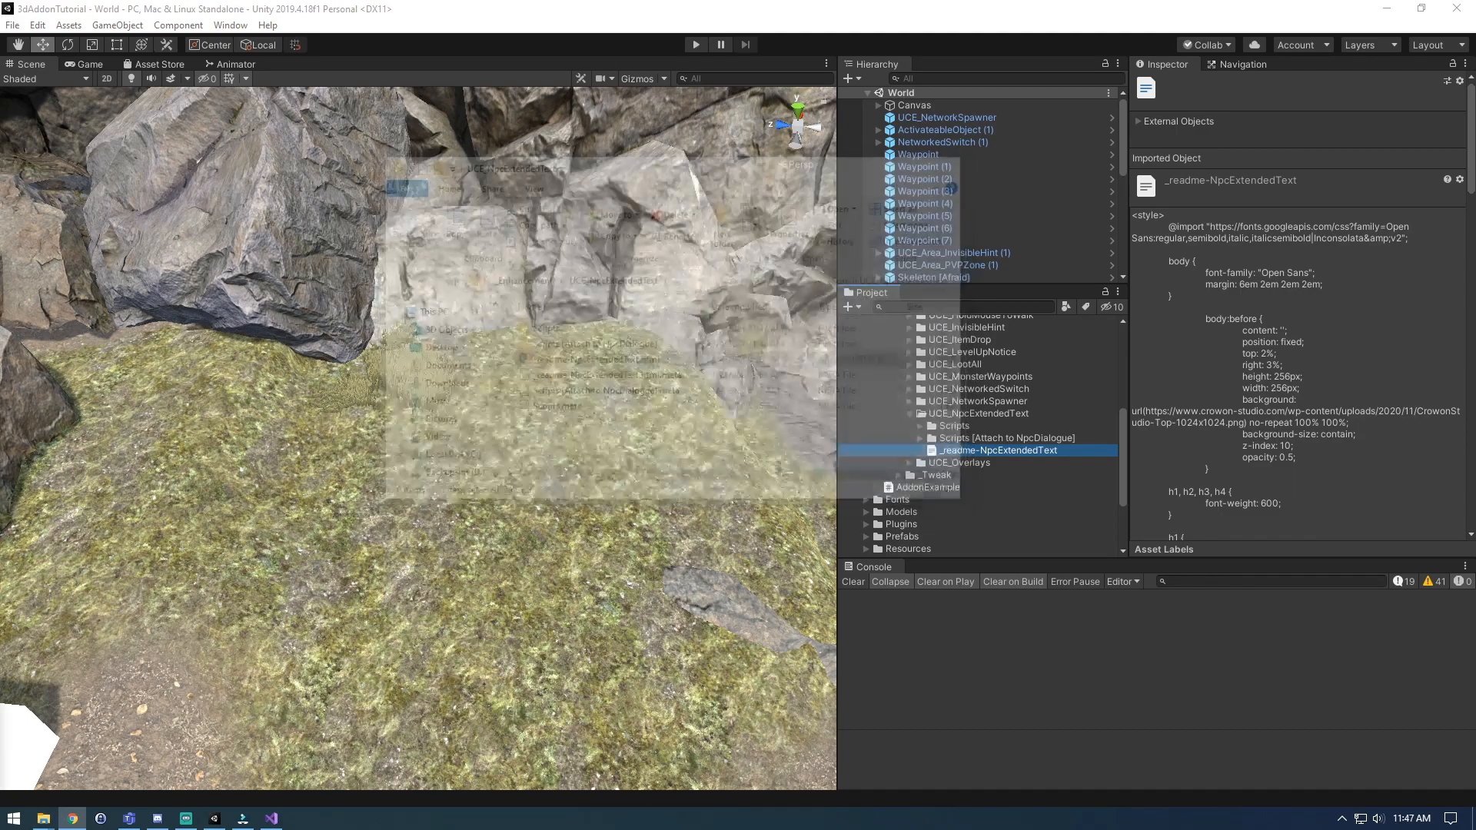
click(1272, 582)
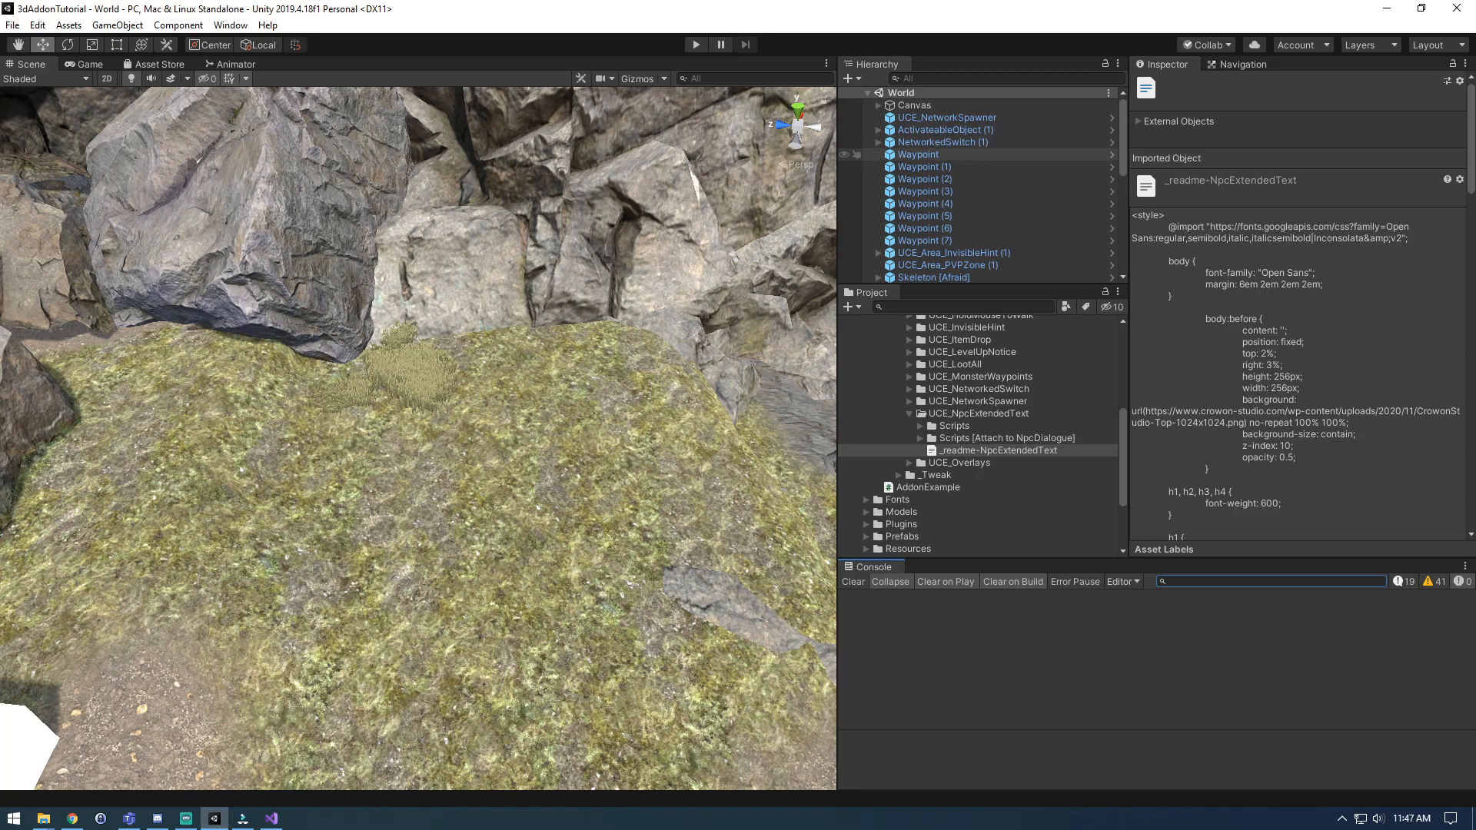
Step: Inspect the Alchemist NPC's components and collapse its Npc script
scroll(961, 192, down, 3)
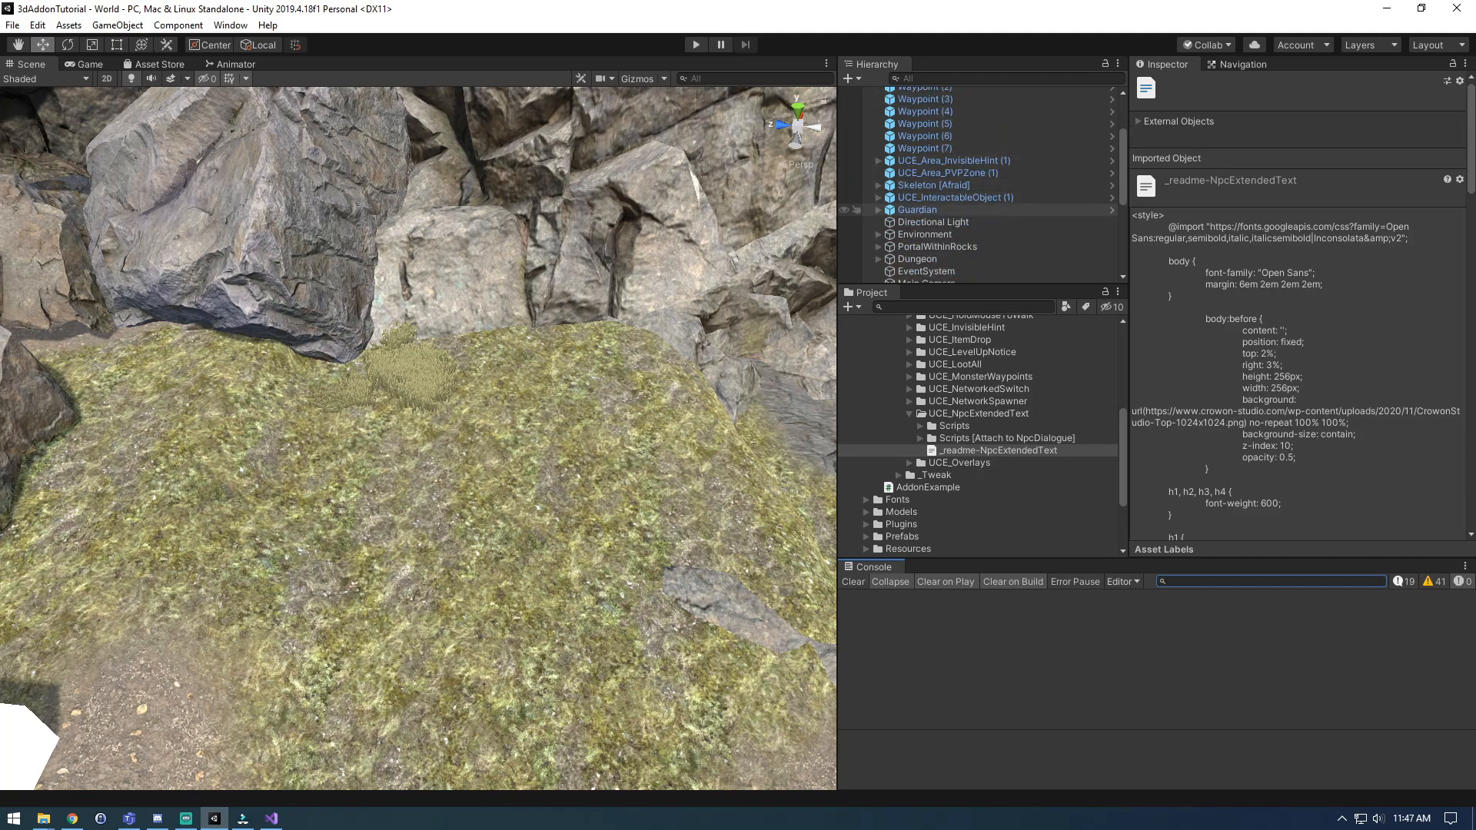
scroll(946, 206, down, 2)
click(927, 203)
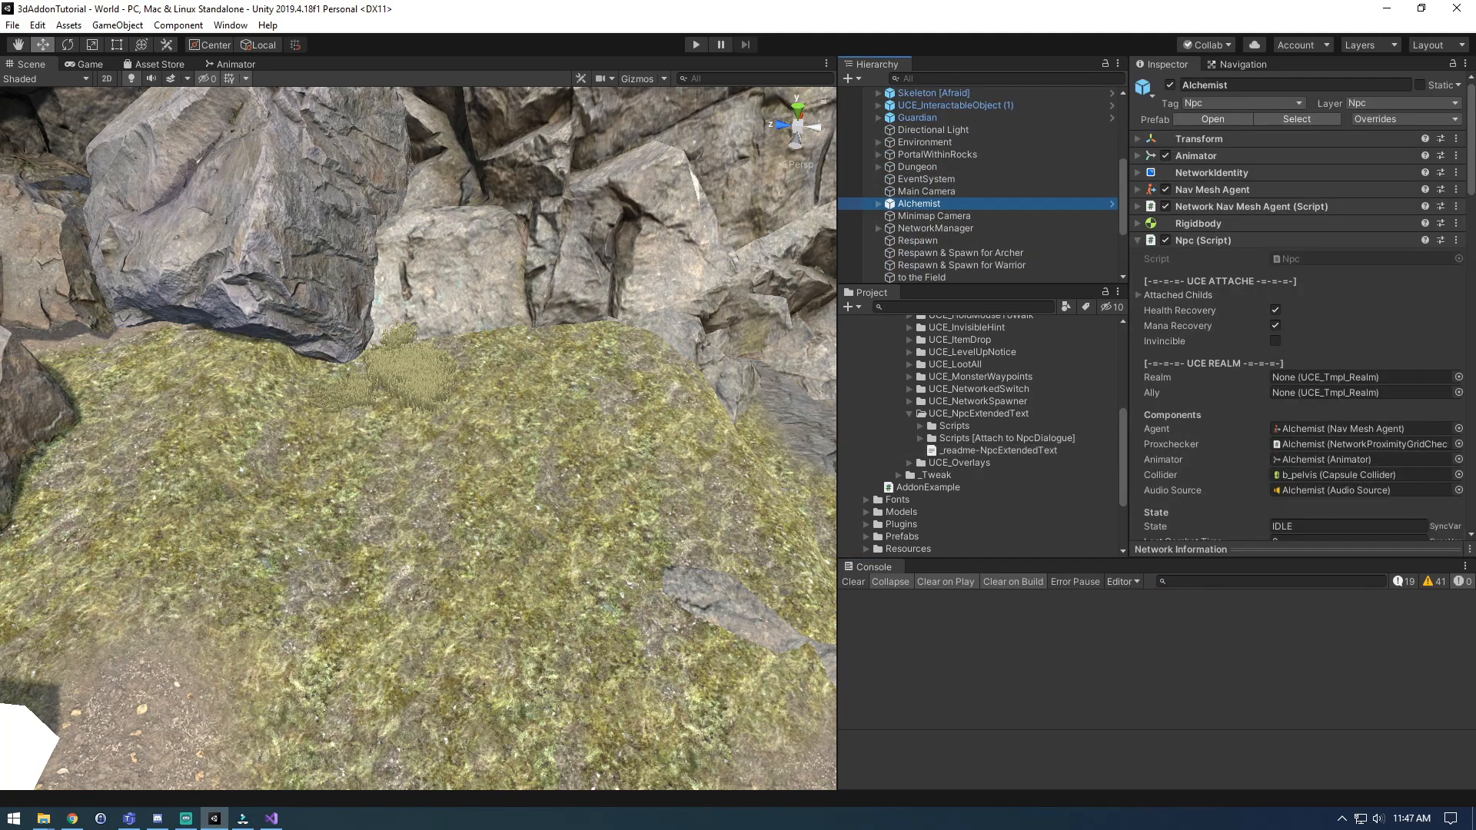
scroll(1299, 308, down, 10)
scroll(1299, 307, up, 10)
click(1245, 241)
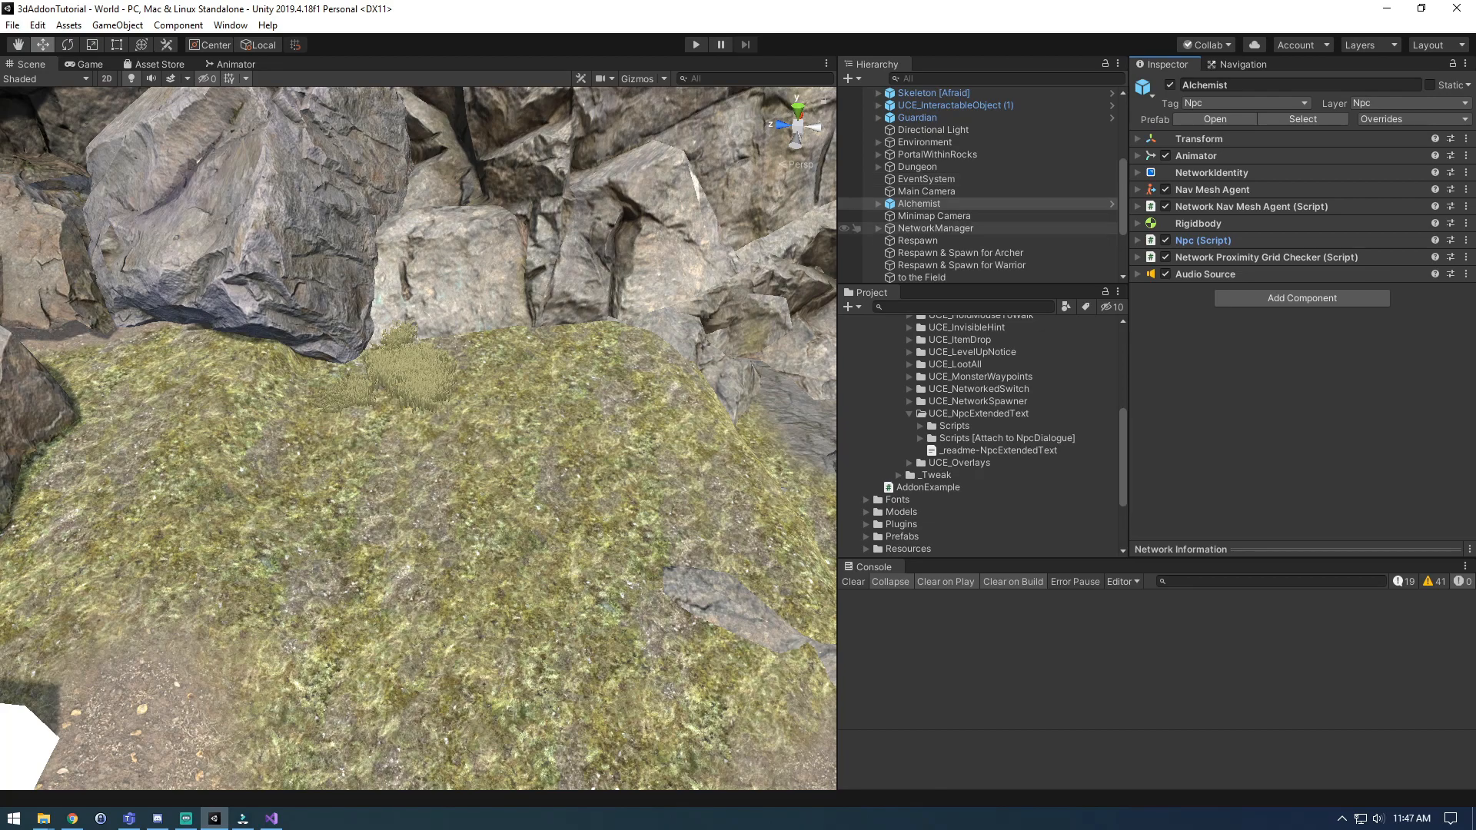
Step: Select NpcDialogue under Canvas and collapse its UI Npc Dialogue and UCE_UI_Bindpoint_Npc Dialogue script components
scroll(976, 192, up, 5)
click(878, 105)
scroll(922, 170, down, 9)
scroll(923, 170, up, 3)
click(936, 206)
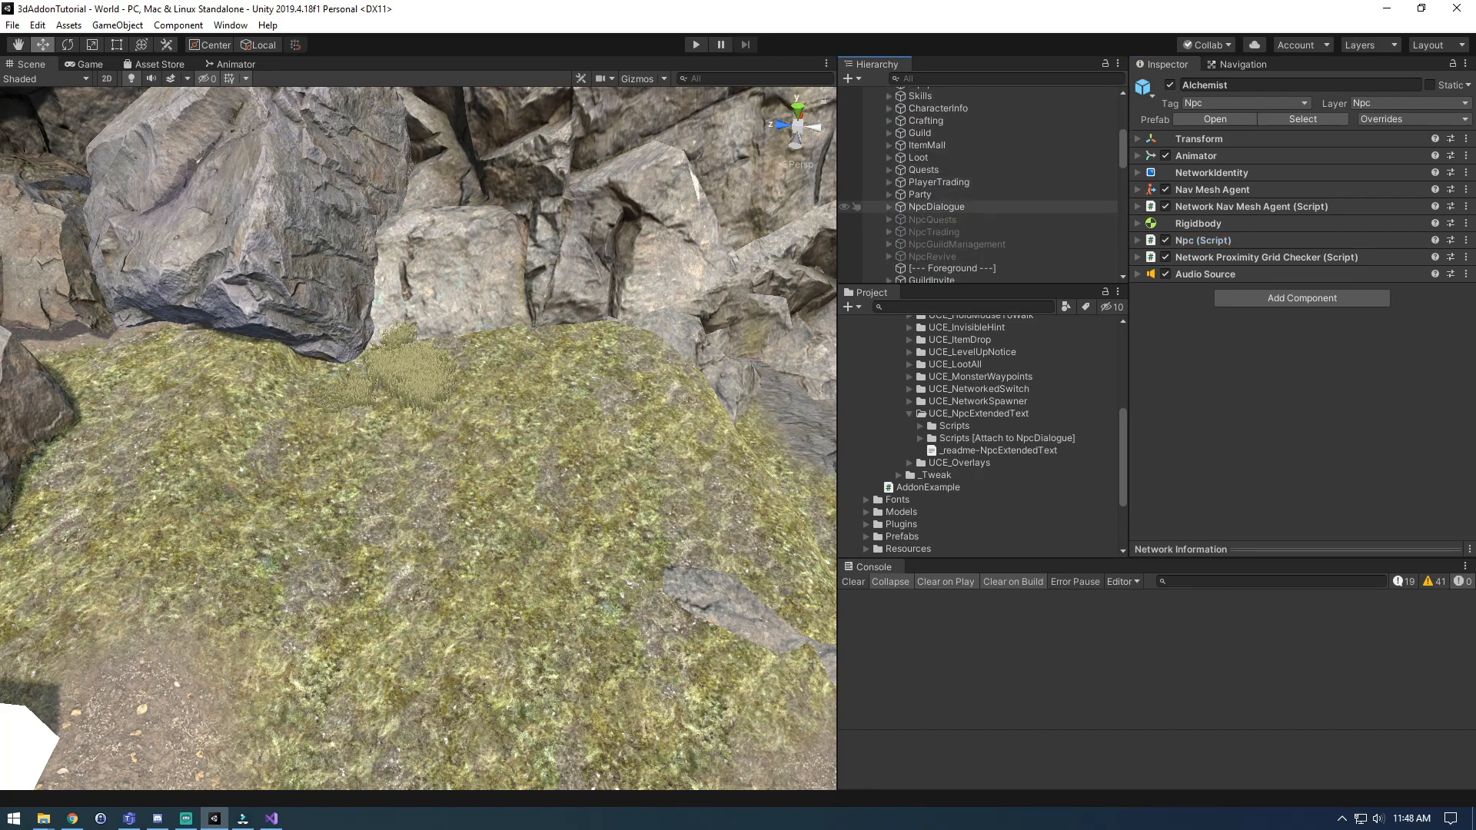
scroll(1300, 307, down, 5)
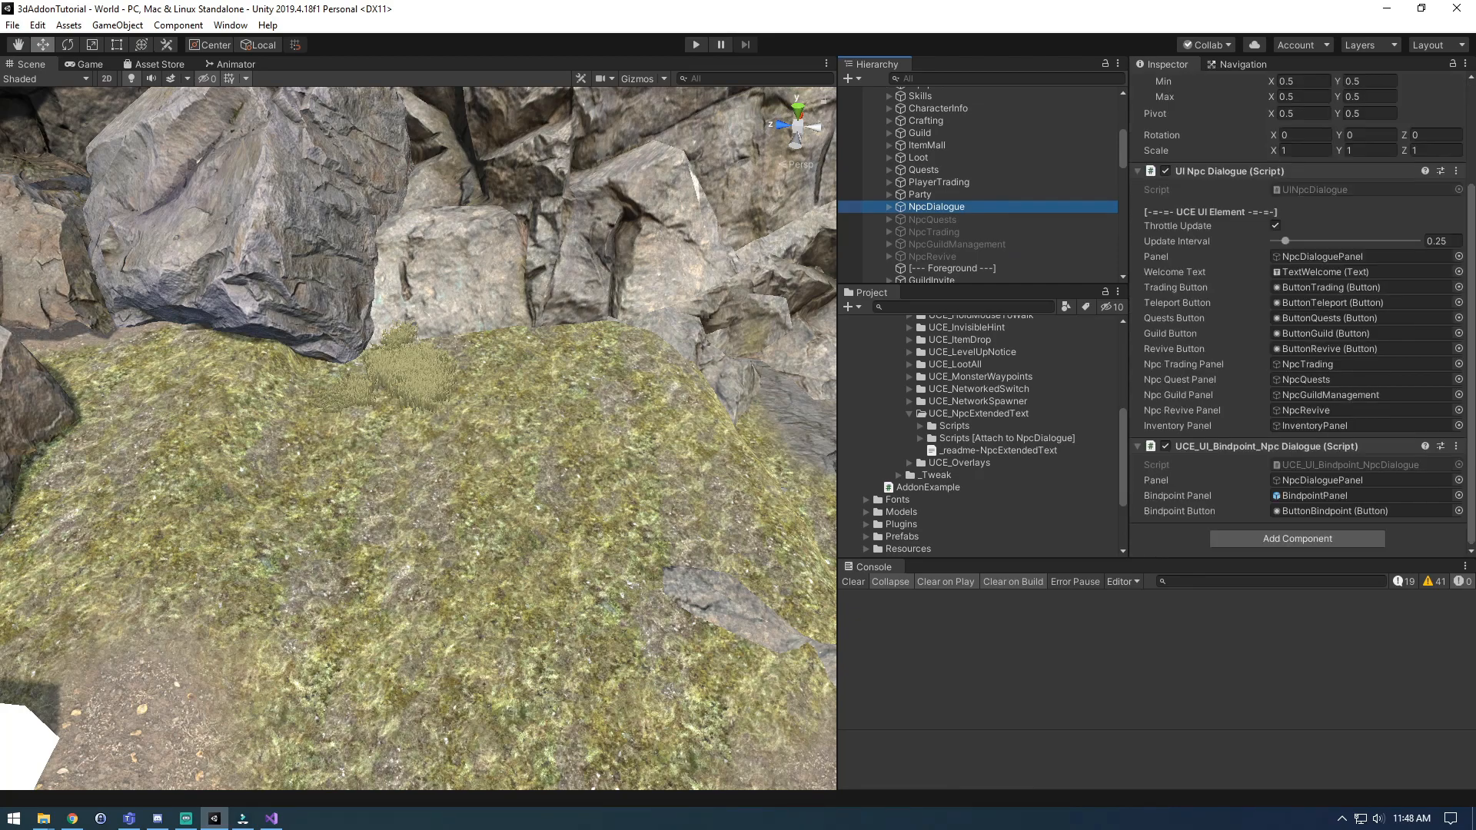
click(1266, 446)
click(1231, 238)
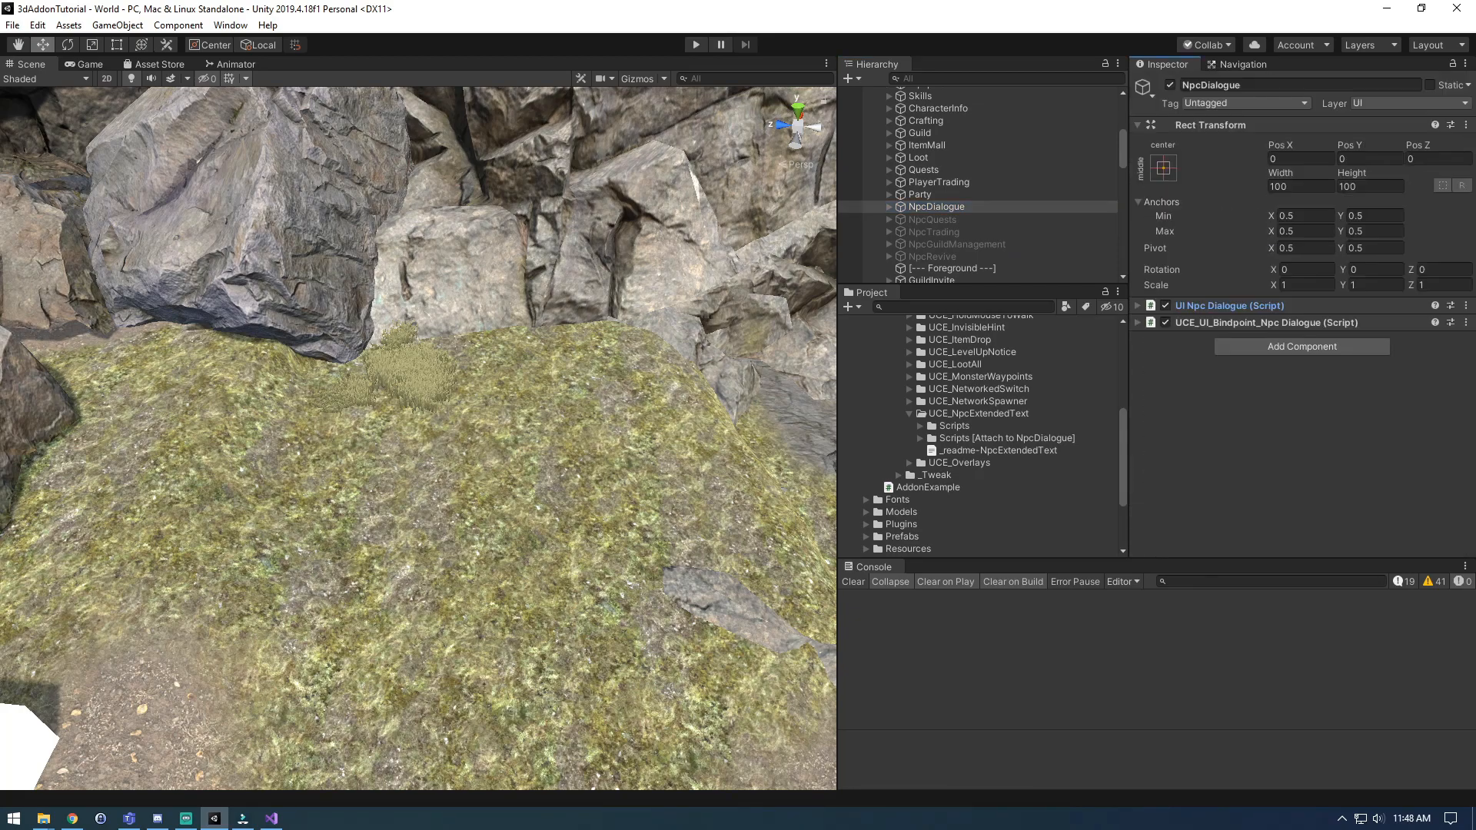
Step: Attach the UCE_UI_NpcExtendedText_Dialogue script to NpcDialogue and assign NpcDialoguePanel as its Panel
click(920, 438)
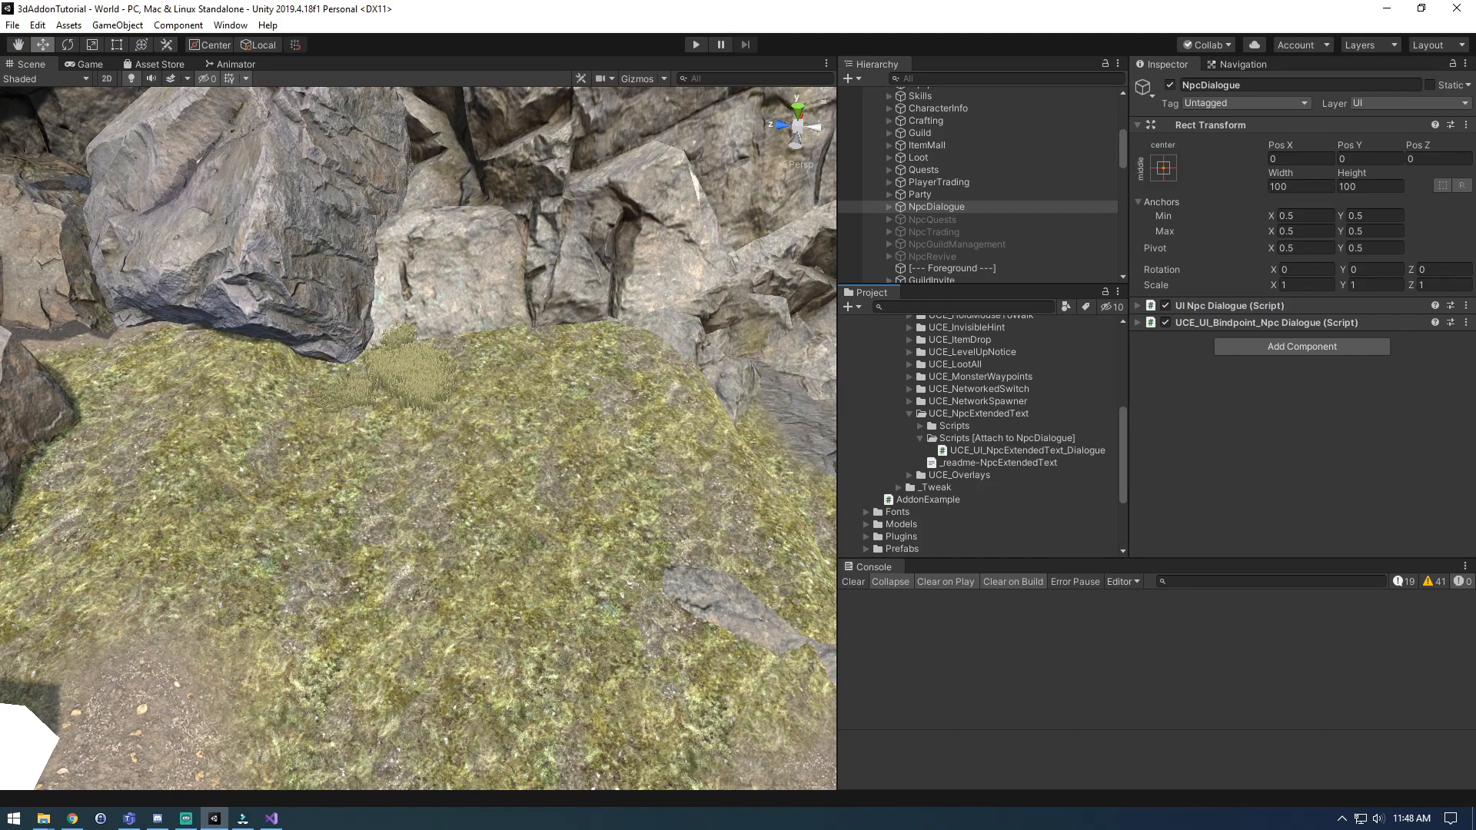
drag(1027, 450, 1299, 343)
click(890, 206)
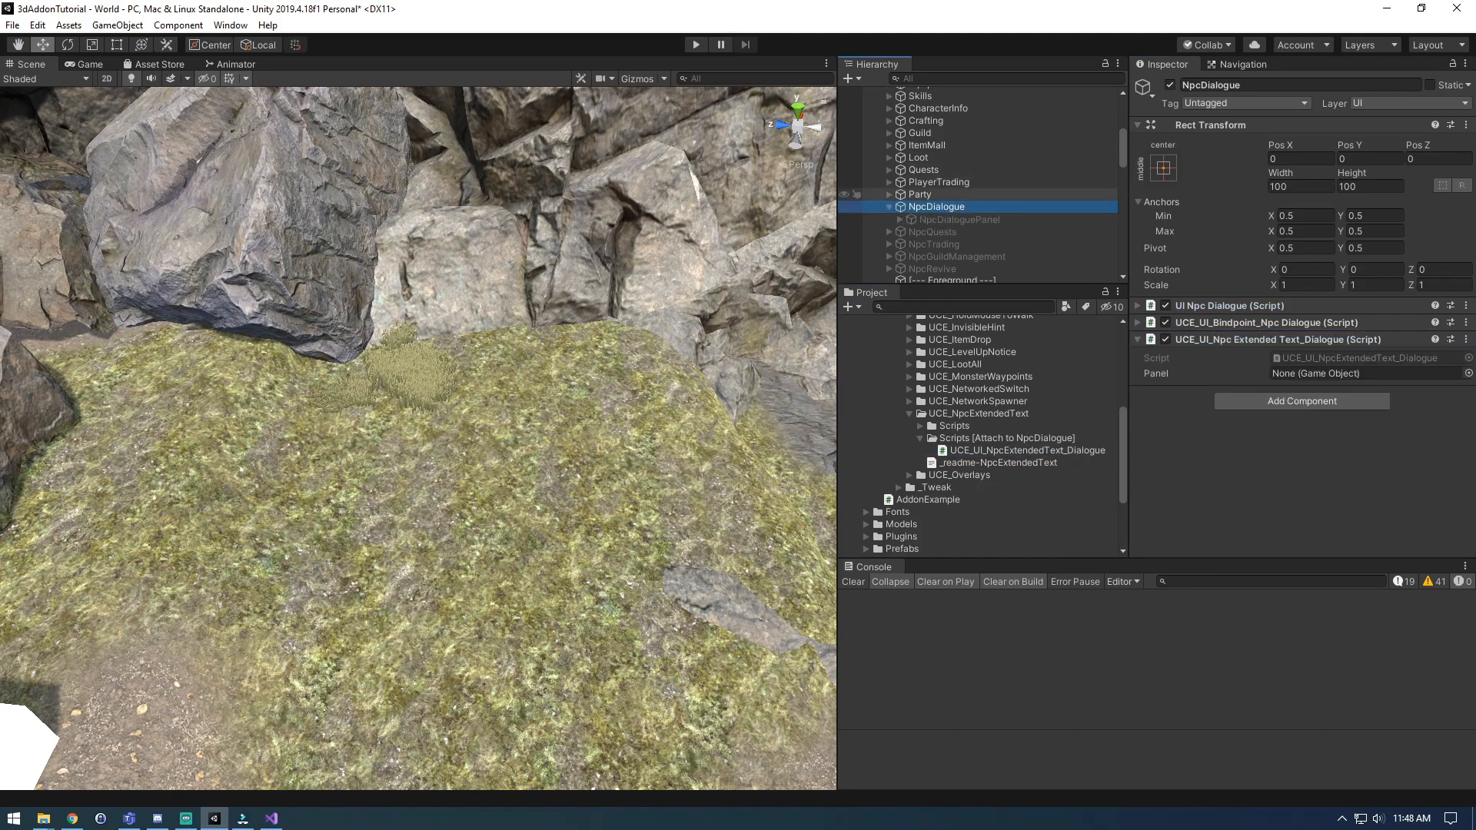
drag(960, 220, 1369, 373)
click(1369, 340)
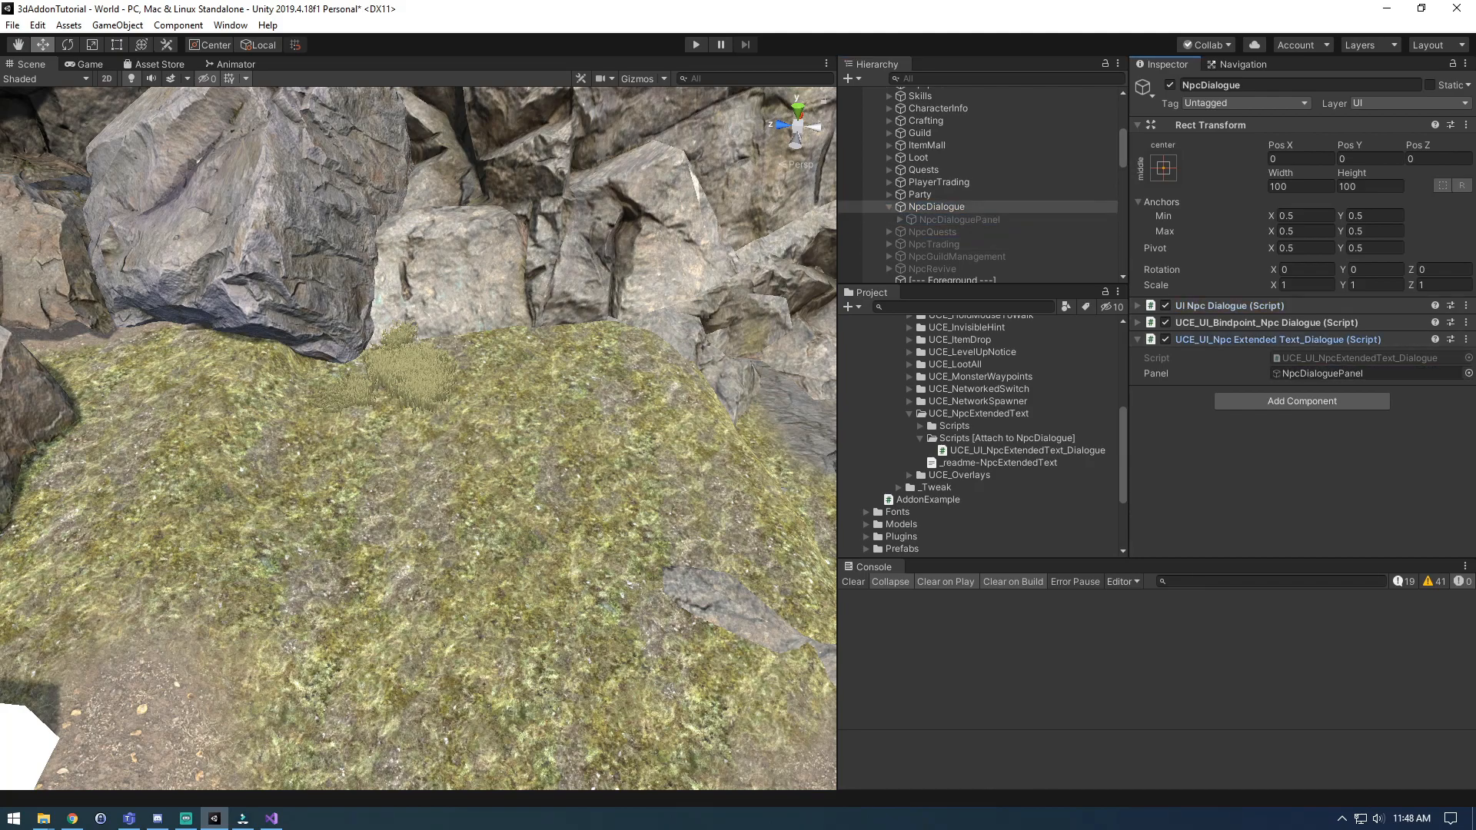
click(890, 207)
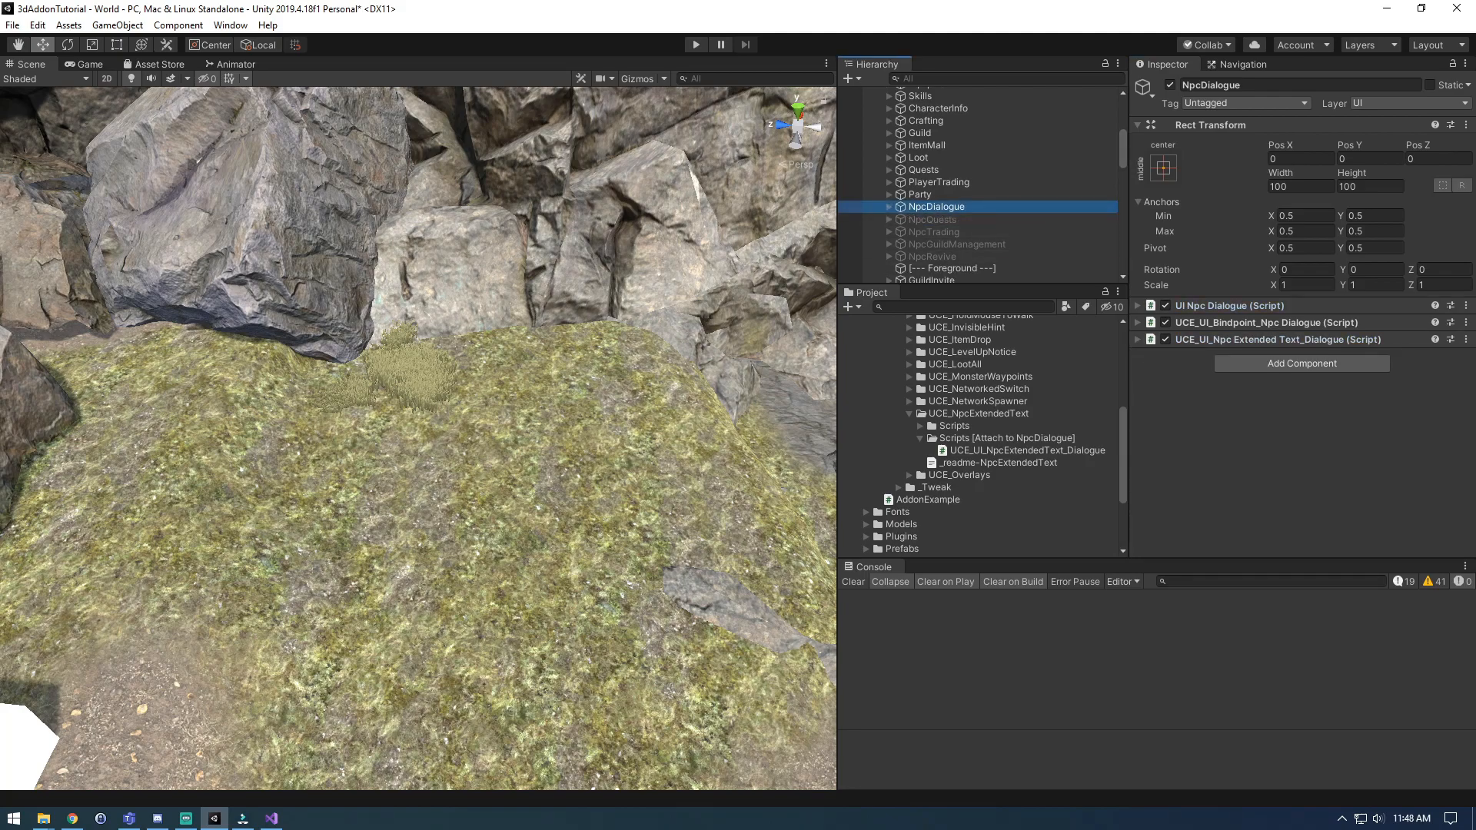
Step: Collapse the UCE_NpcExtendedText folder and its attach-scripts subfolder in the project assets
click(920, 439)
click(932, 414)
click(909, 414)
Step: Expand the Alchemist's Npc script and set the size of its Extended Texts list to 2
scroll(1015, 186, down, 5)
scroll(1015, 187, up, 4)
scroll(999, 185, down, 10)
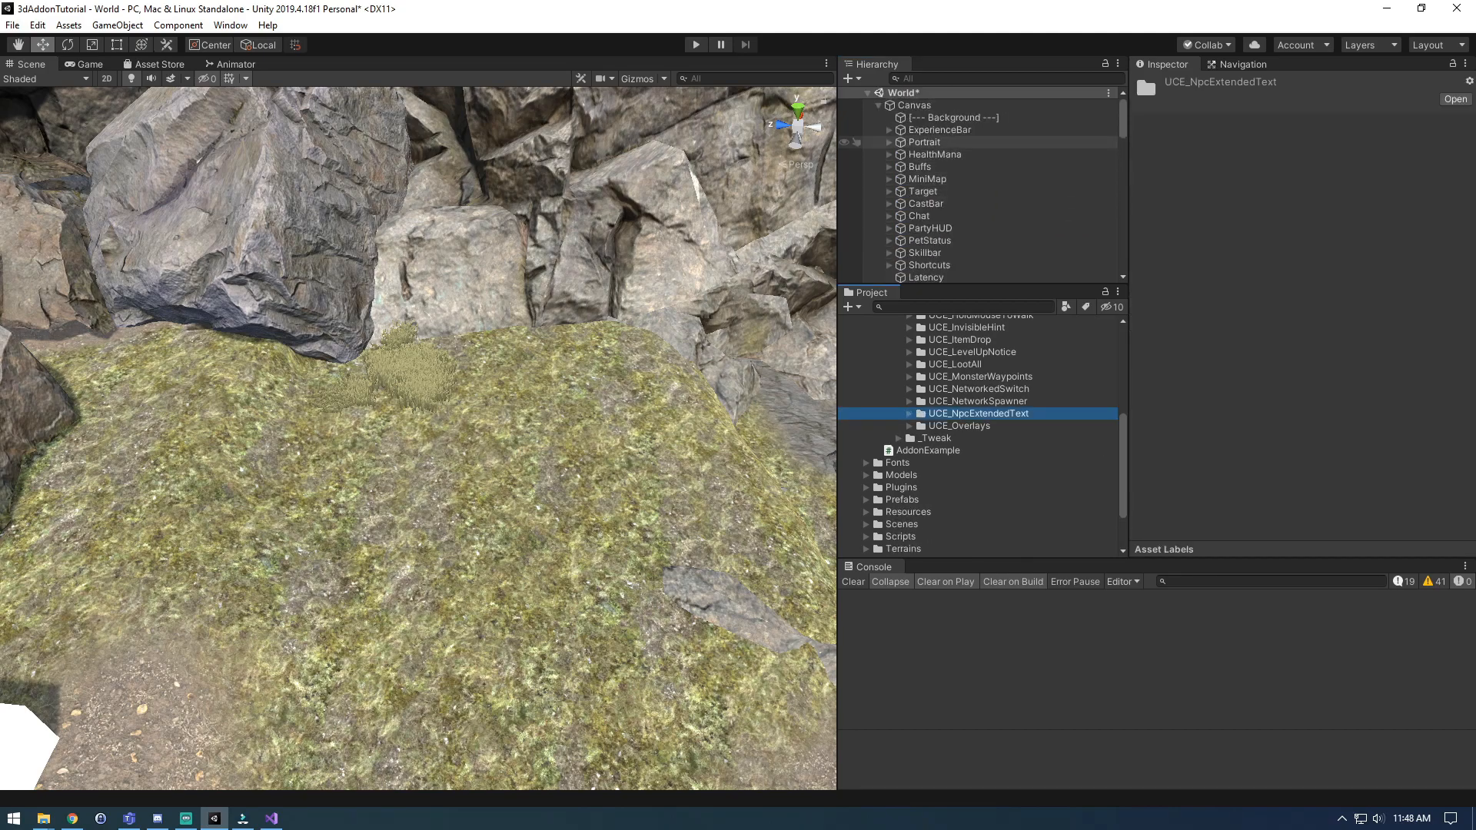
scroll(1000, 186, down, 2)
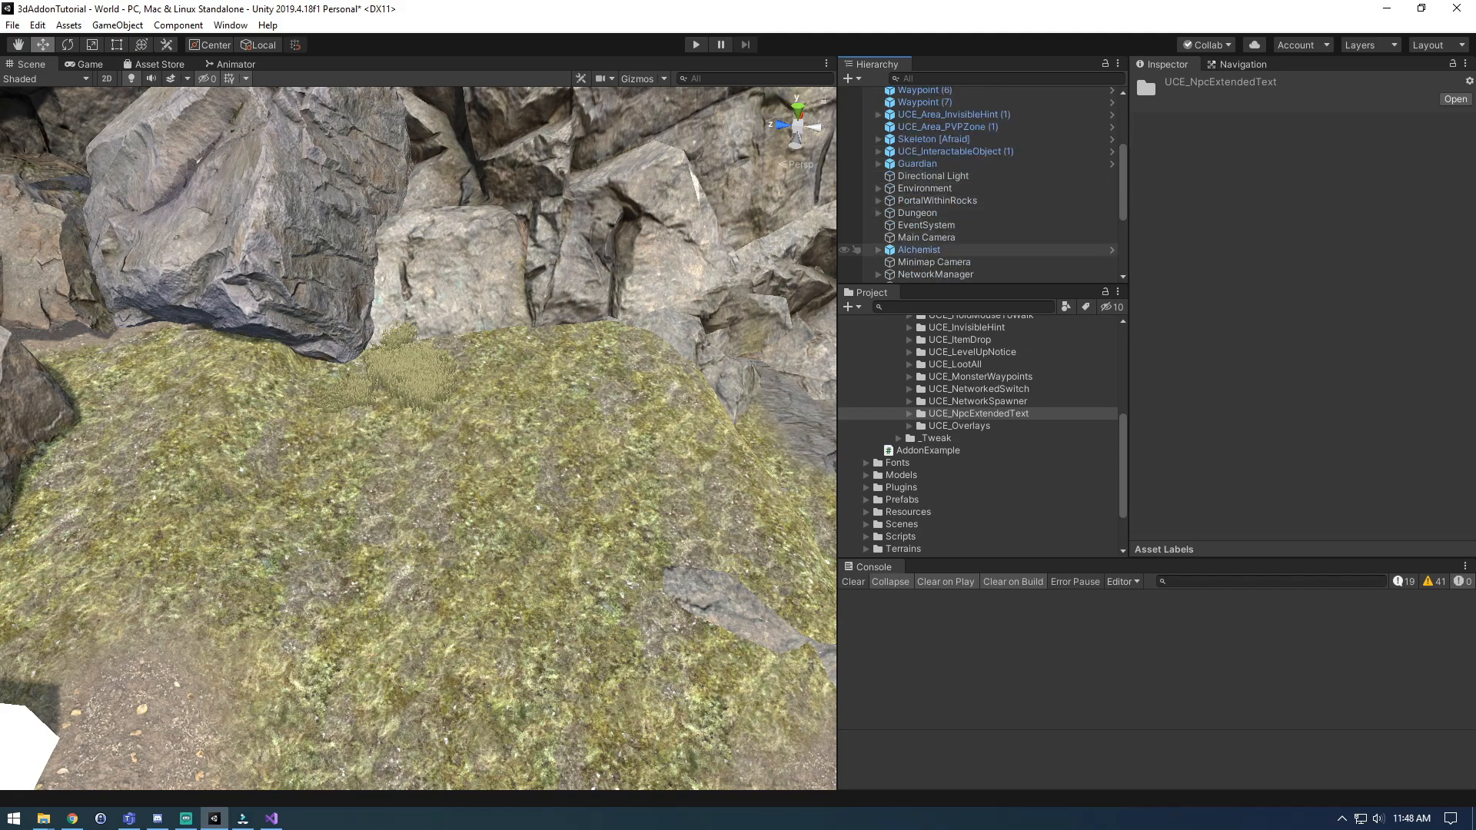
click(919, 250)
click(1203, 240)
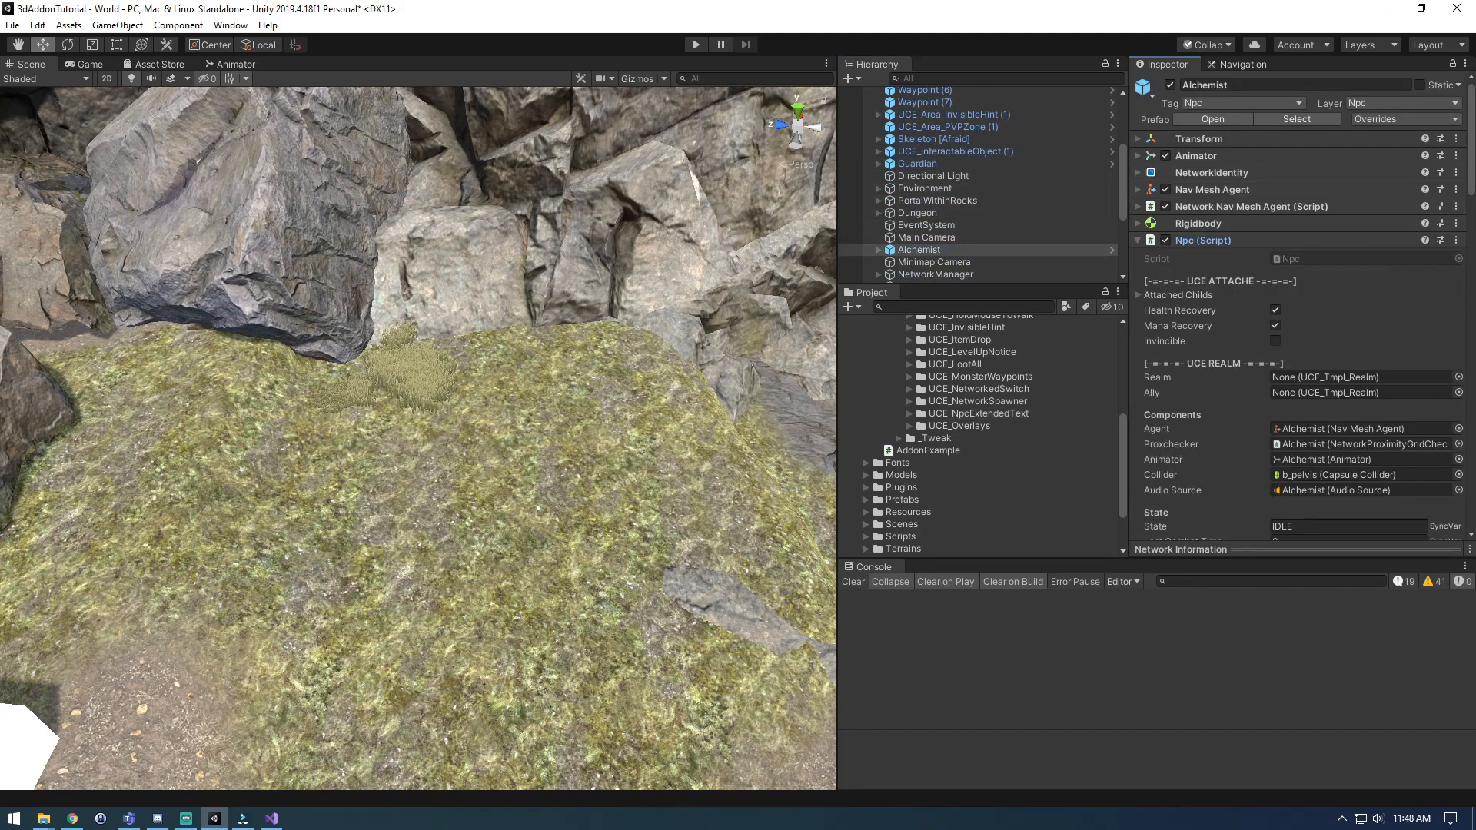
scroll(1299, 346, down, 4)
scroll(1299, 307, down, 15)
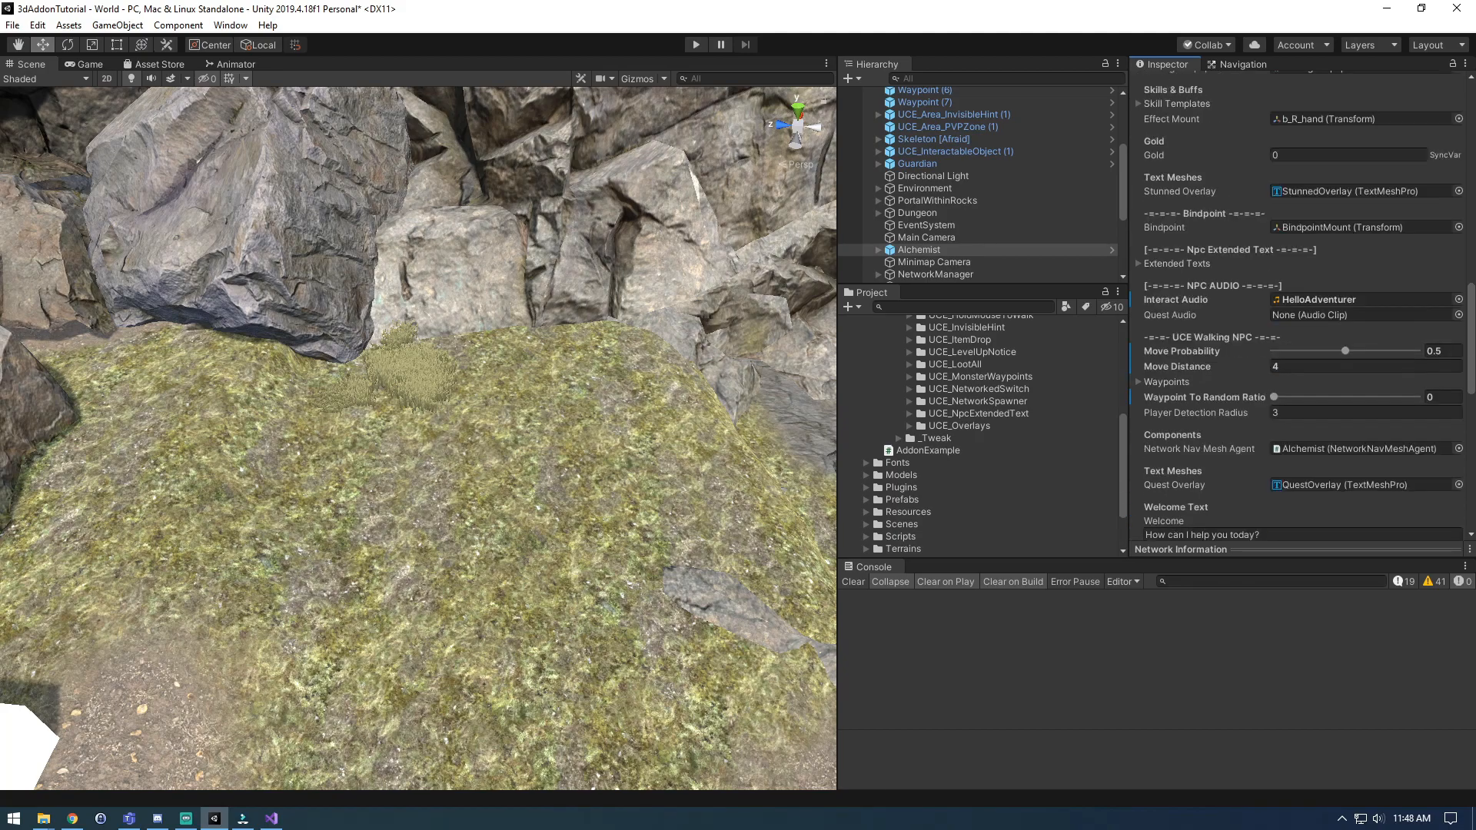
click(1176, 263)
click(1338, 279)
text(2)
key(Return)
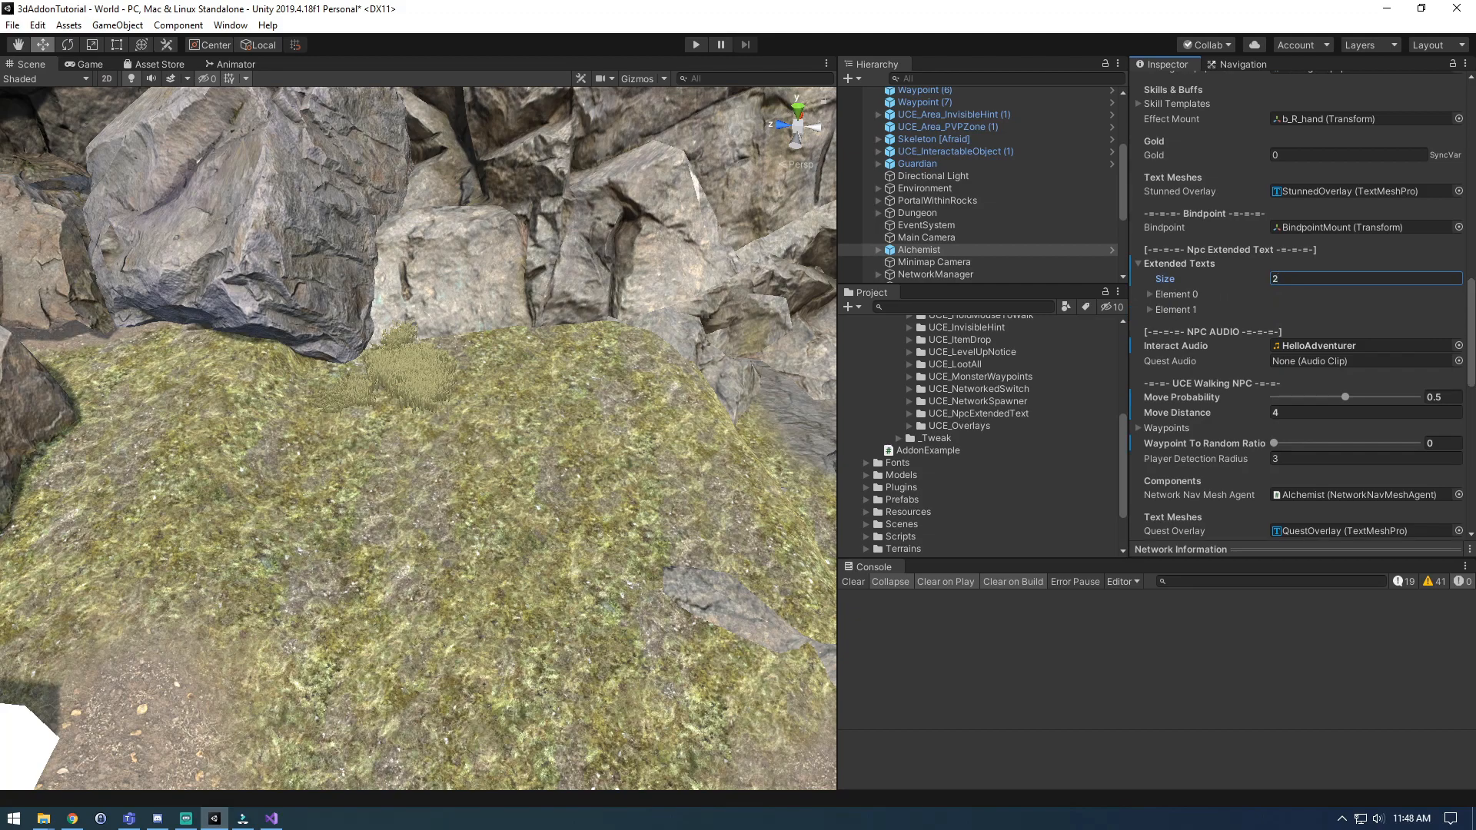
Step: Expand both extended text elements and enter "Hello Adventure!" as the text of Element 0
click(1175, 310)
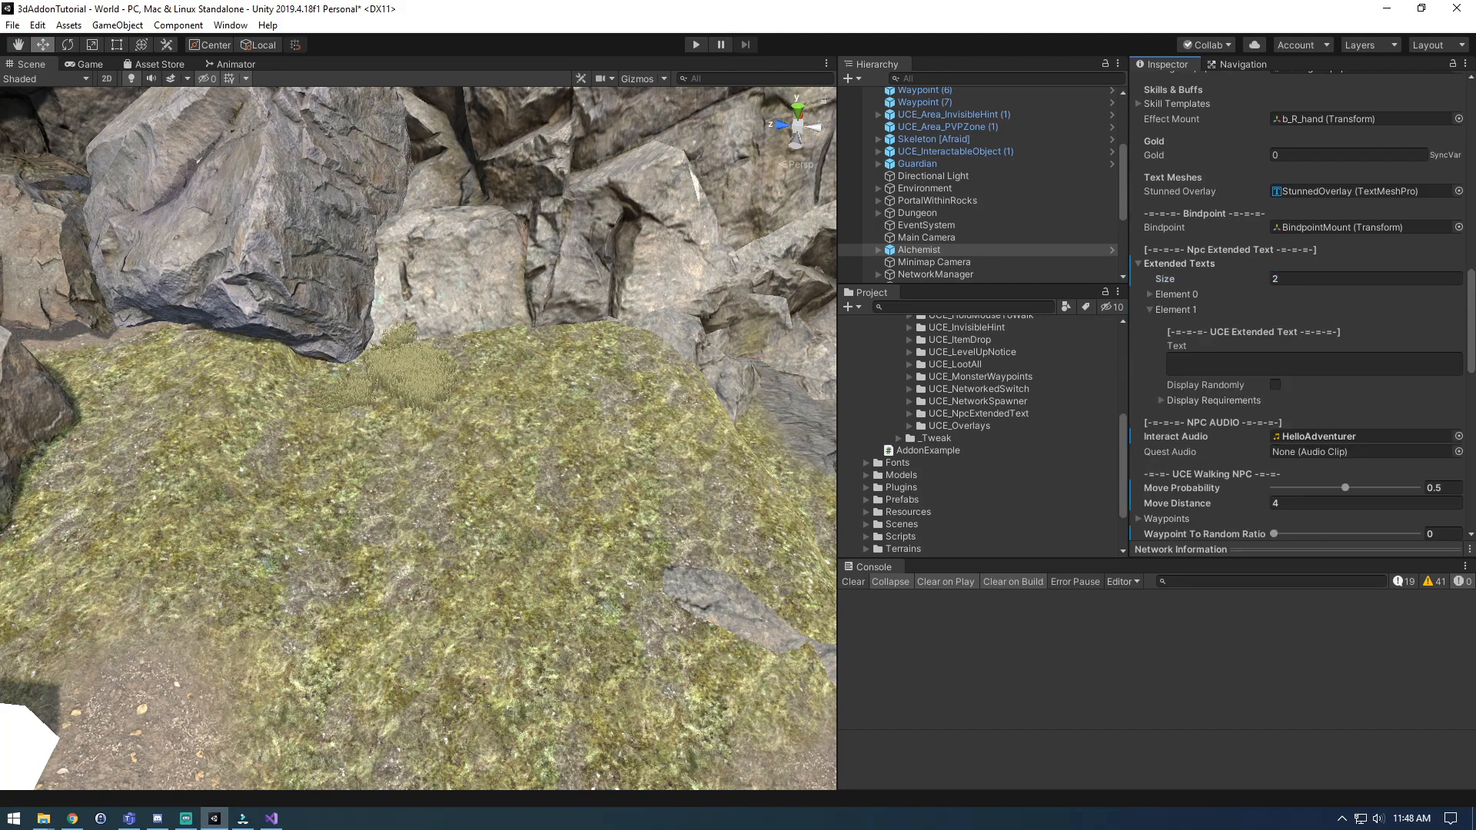
click(1177, 295)
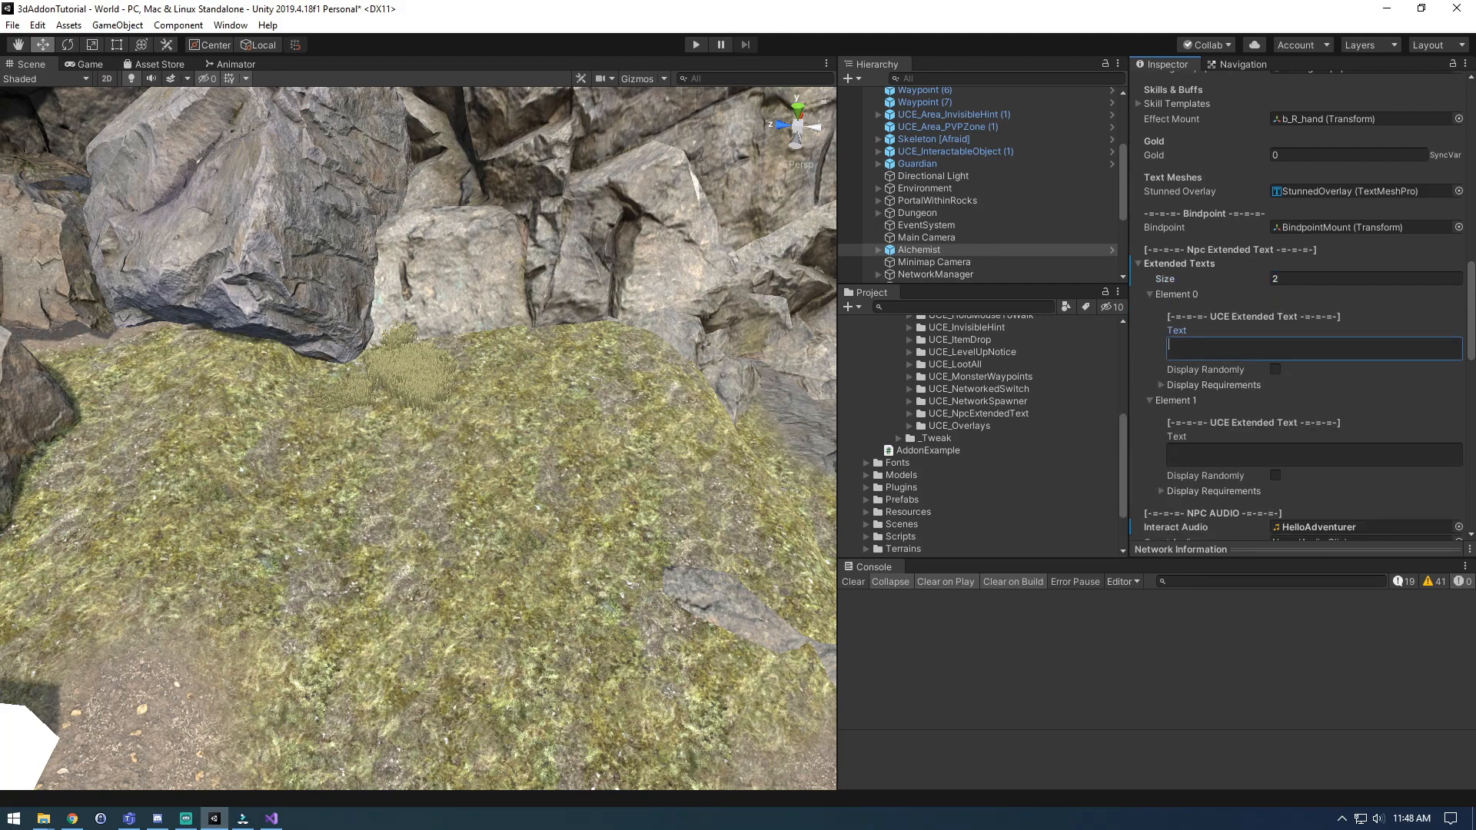
text(Hello Adventure!)
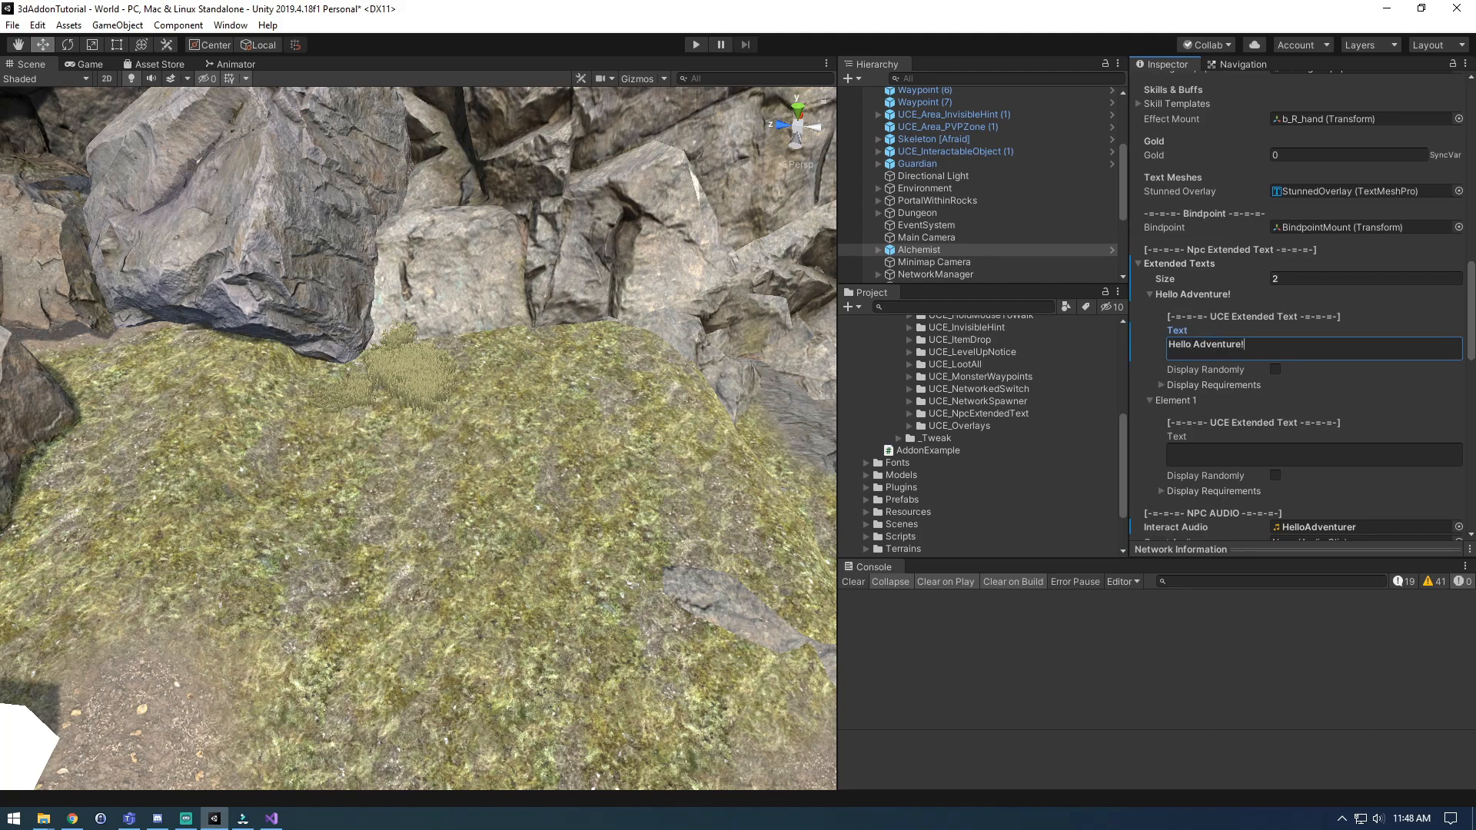
Step: Review the display requirement options of the "Hello Adventure!" text
click(1211, 385)
scroll(1212, 386, down, 3)
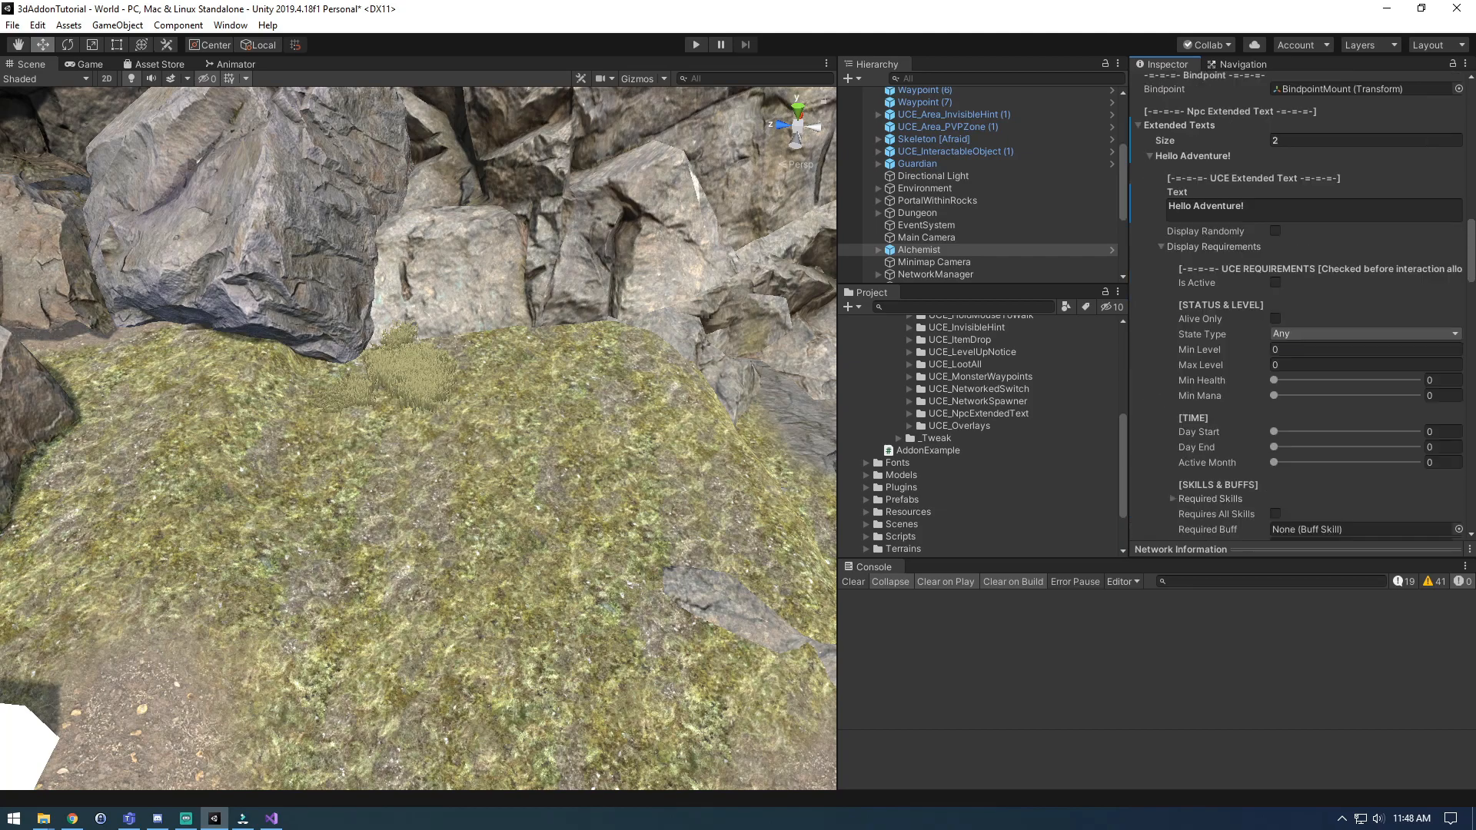
click(1211, 247)
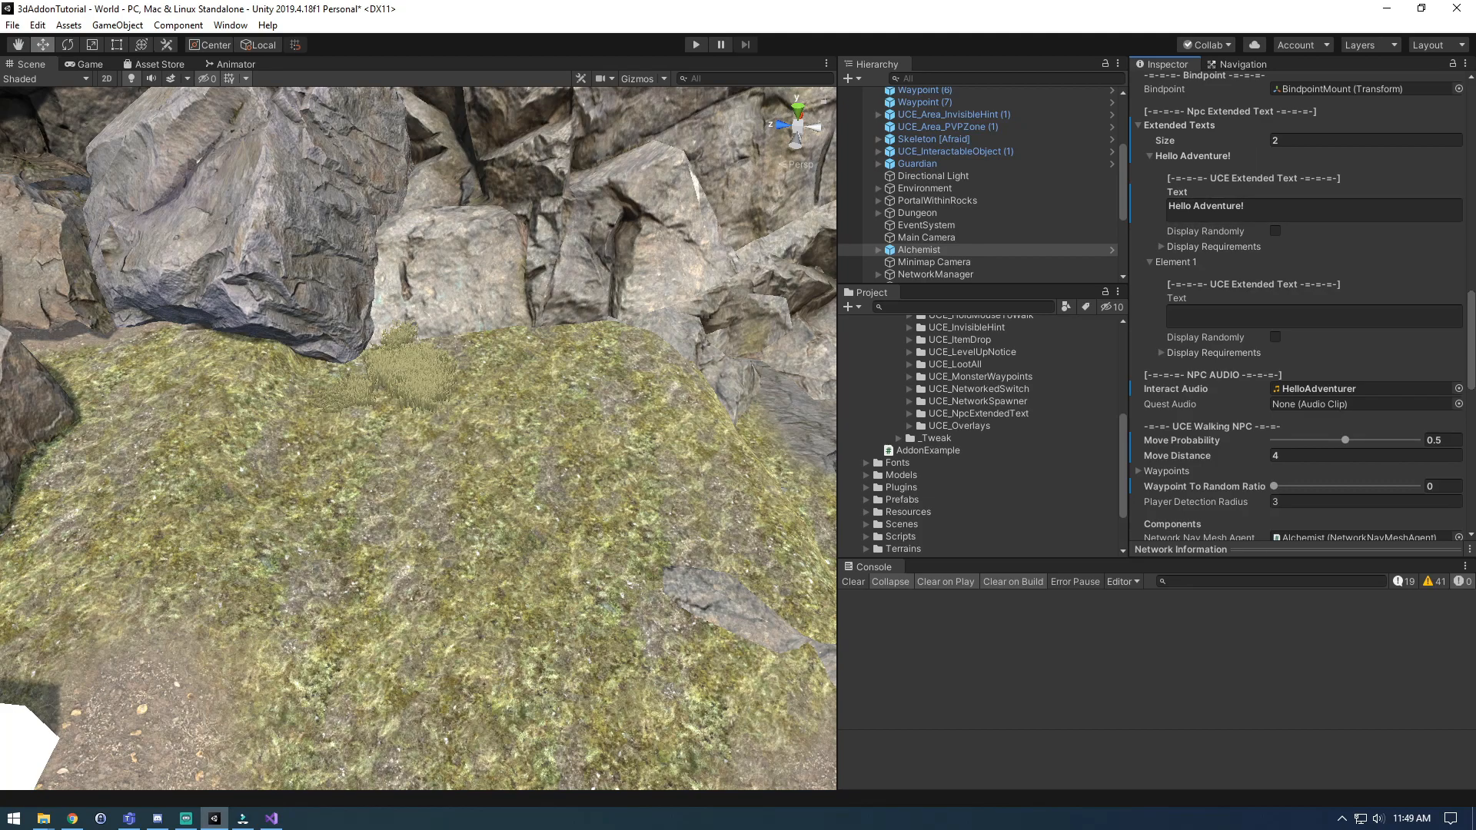
Step: Activate the display requirements of the "Hello Adventure!" text with Min Level 1 and Max Level 1
click(1162, 246)
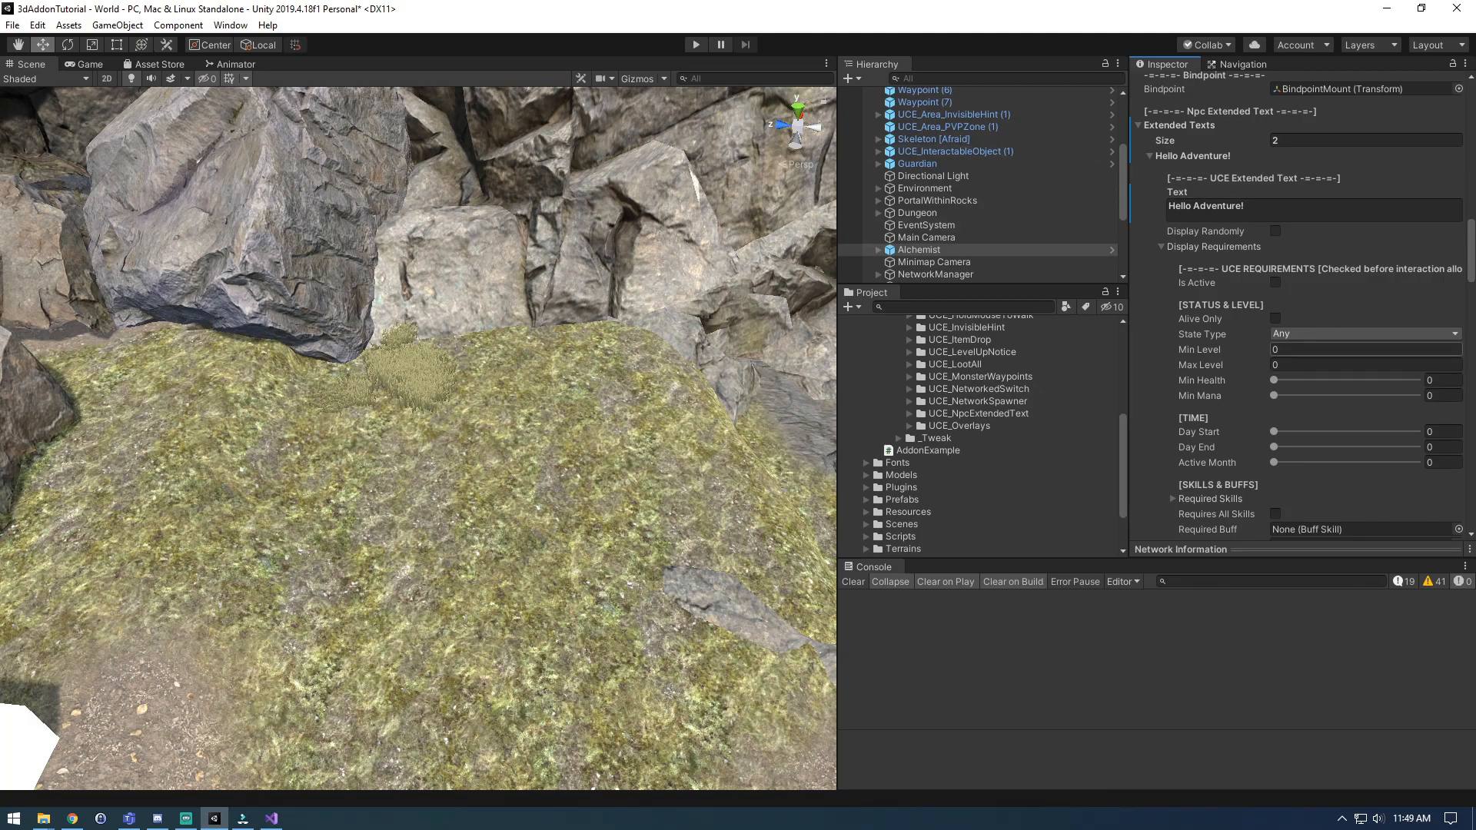
click(1276, 282)
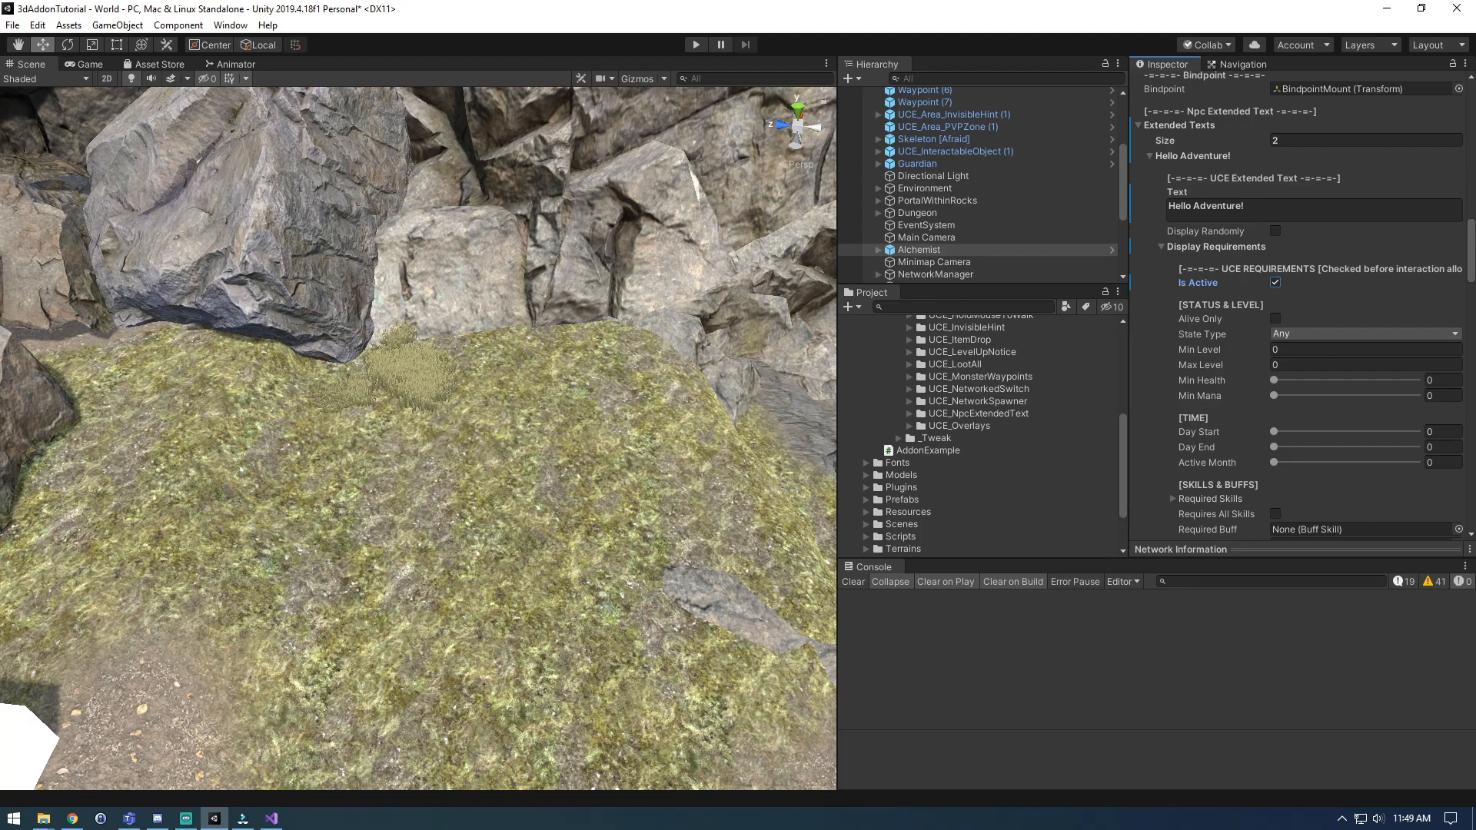
click(1310, 349)
text(1)
key(Tab)
text(1)
key(shift+Tab)
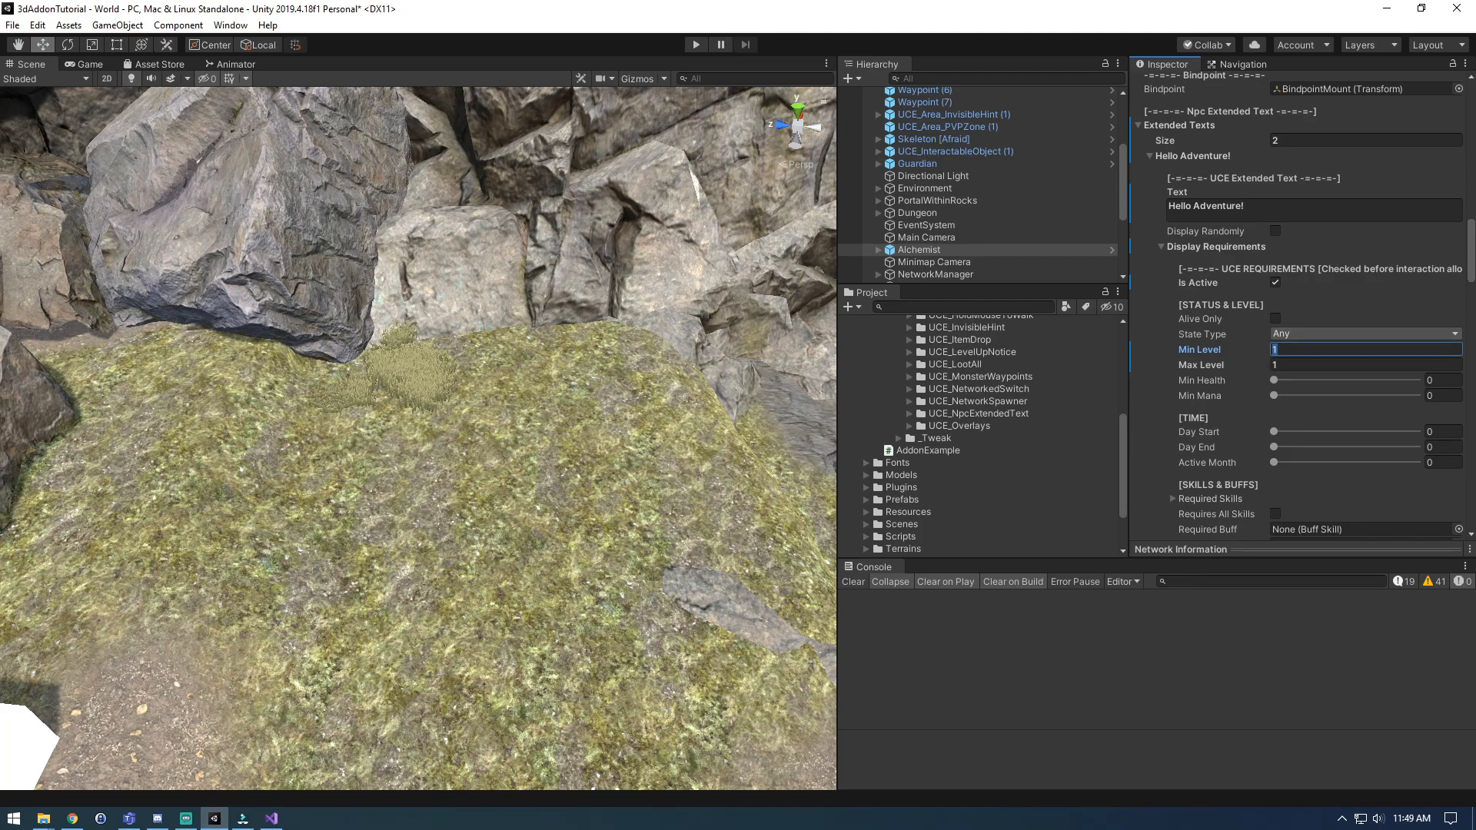
click(1163, 247)
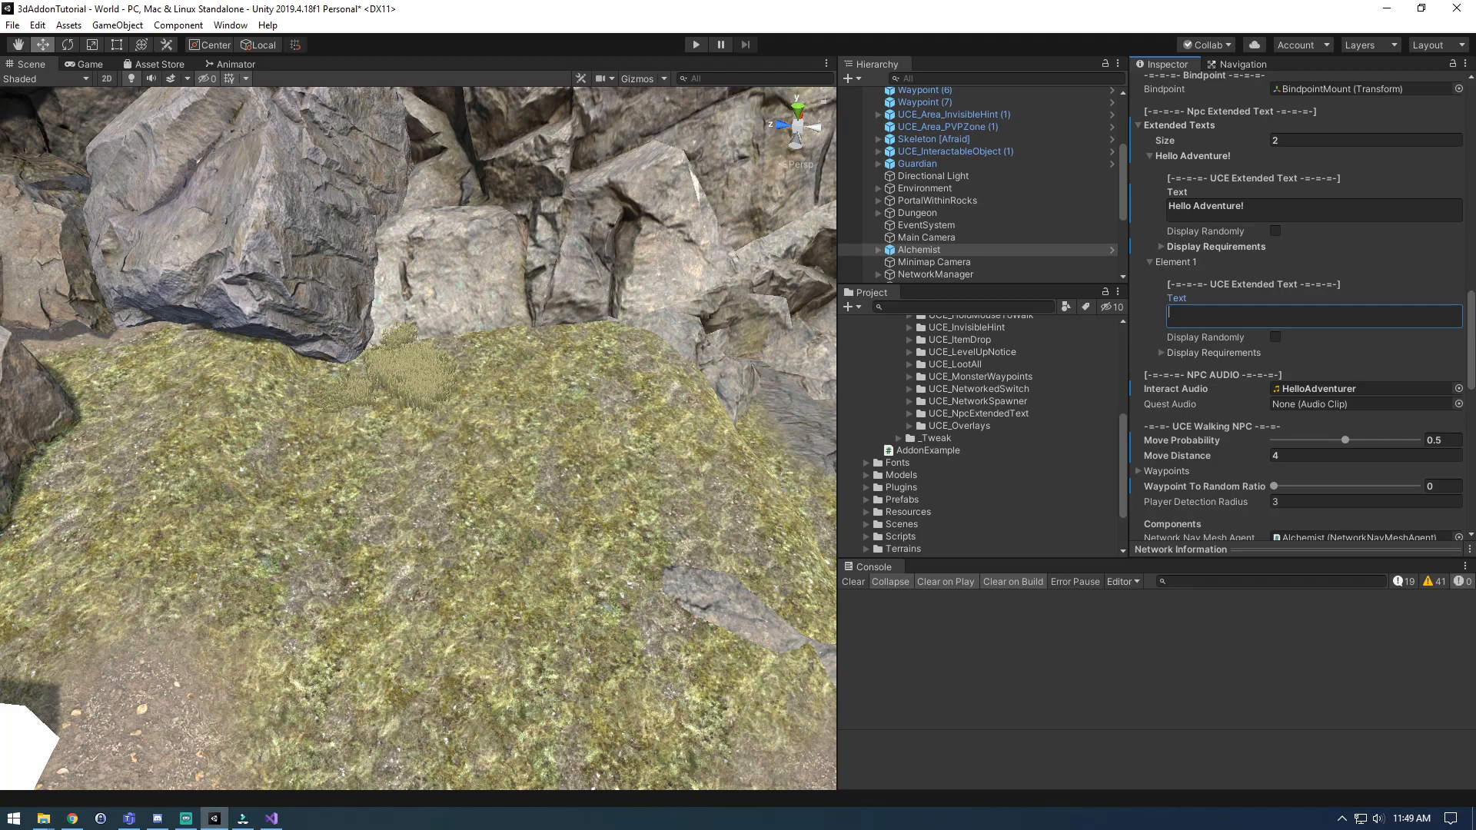
Step: Enter "Hello Mighty Adventure!" as the second extended text and activate its display requirements with Min Level 2 and Max Level 10
text(Hello Mighty Adventure!)
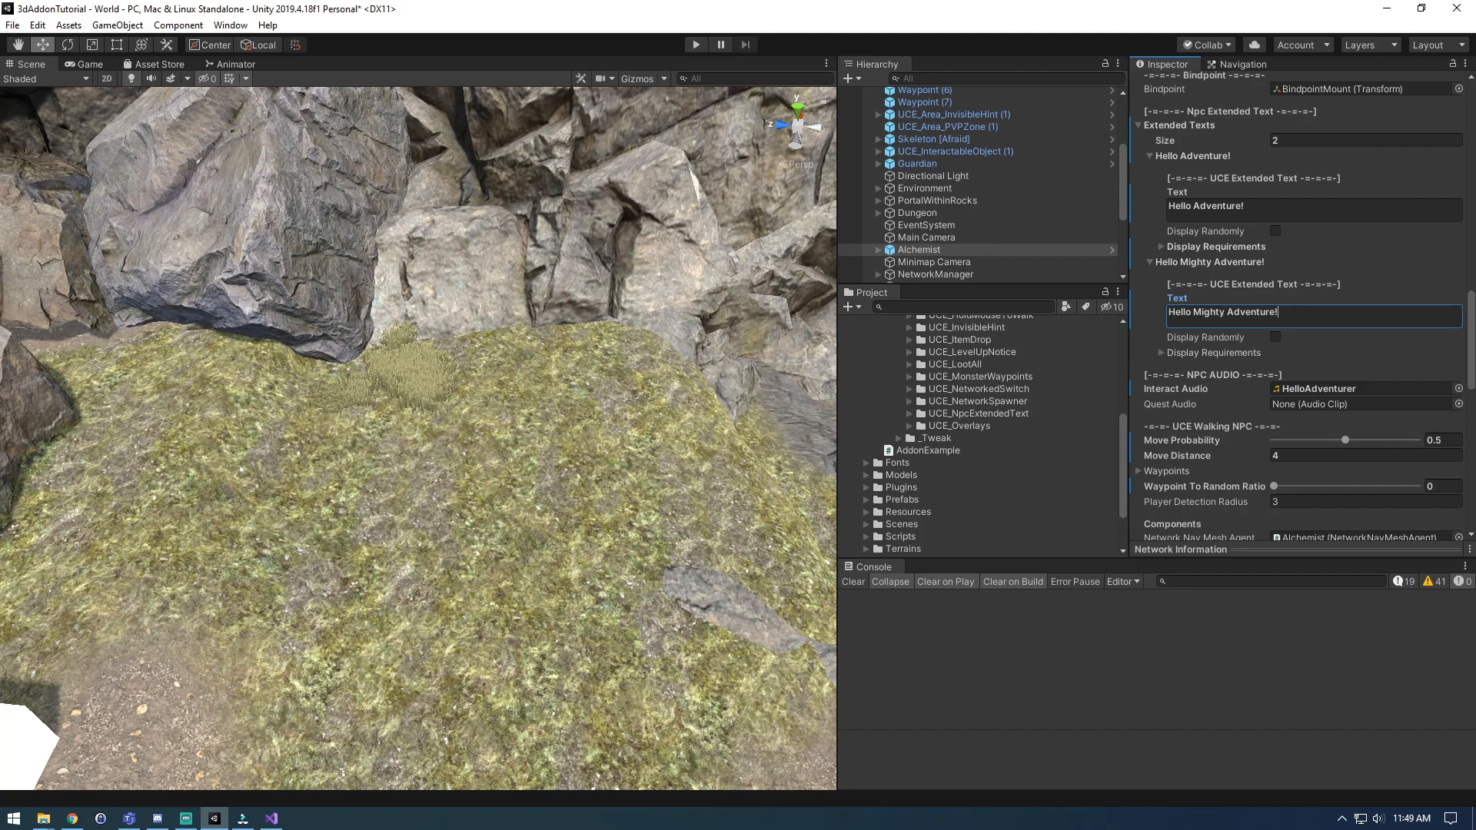
click(1162, 353)
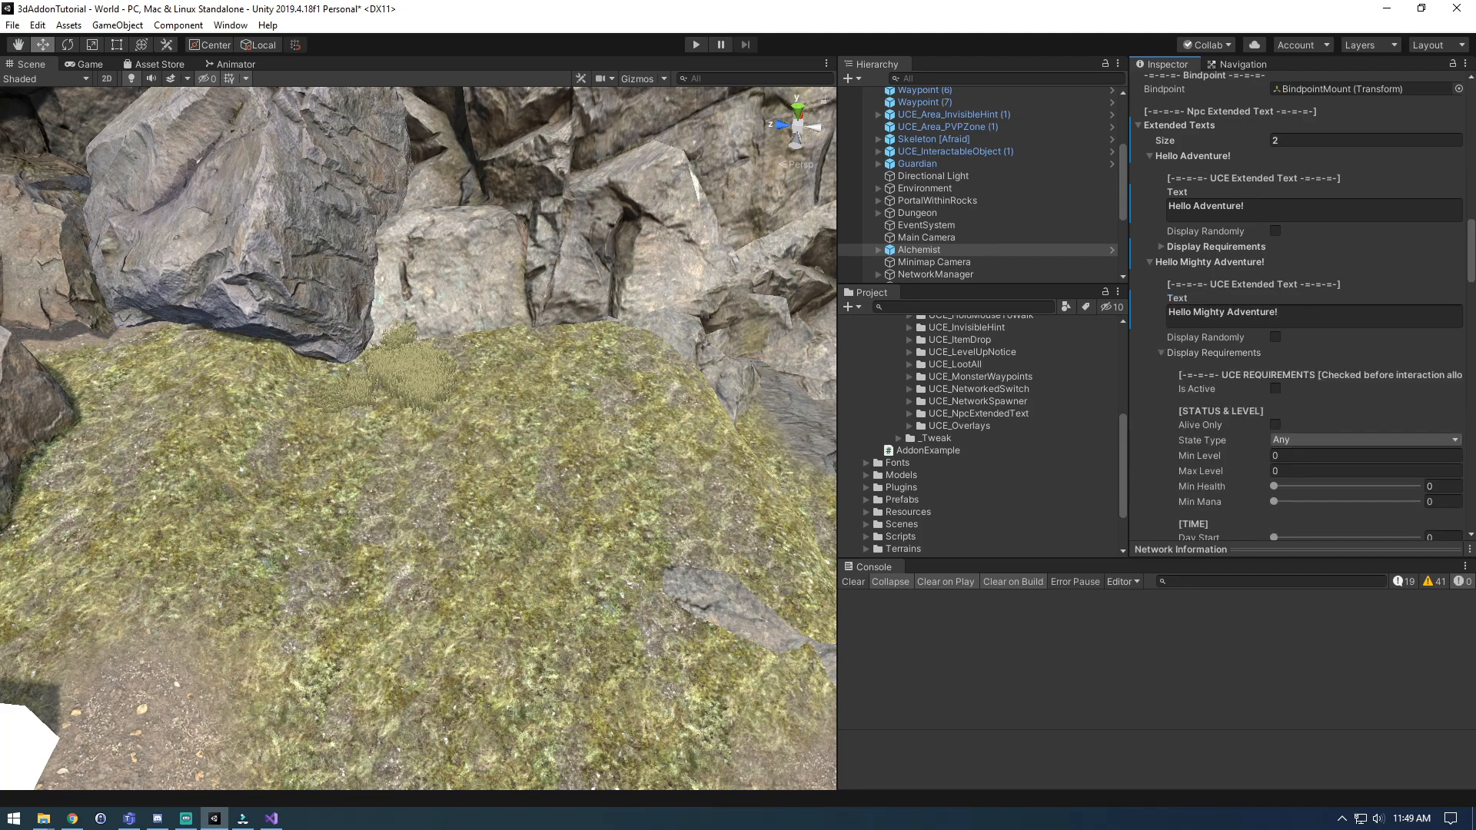
scroll(1299, 308, down, 3)
click(1276, 250)
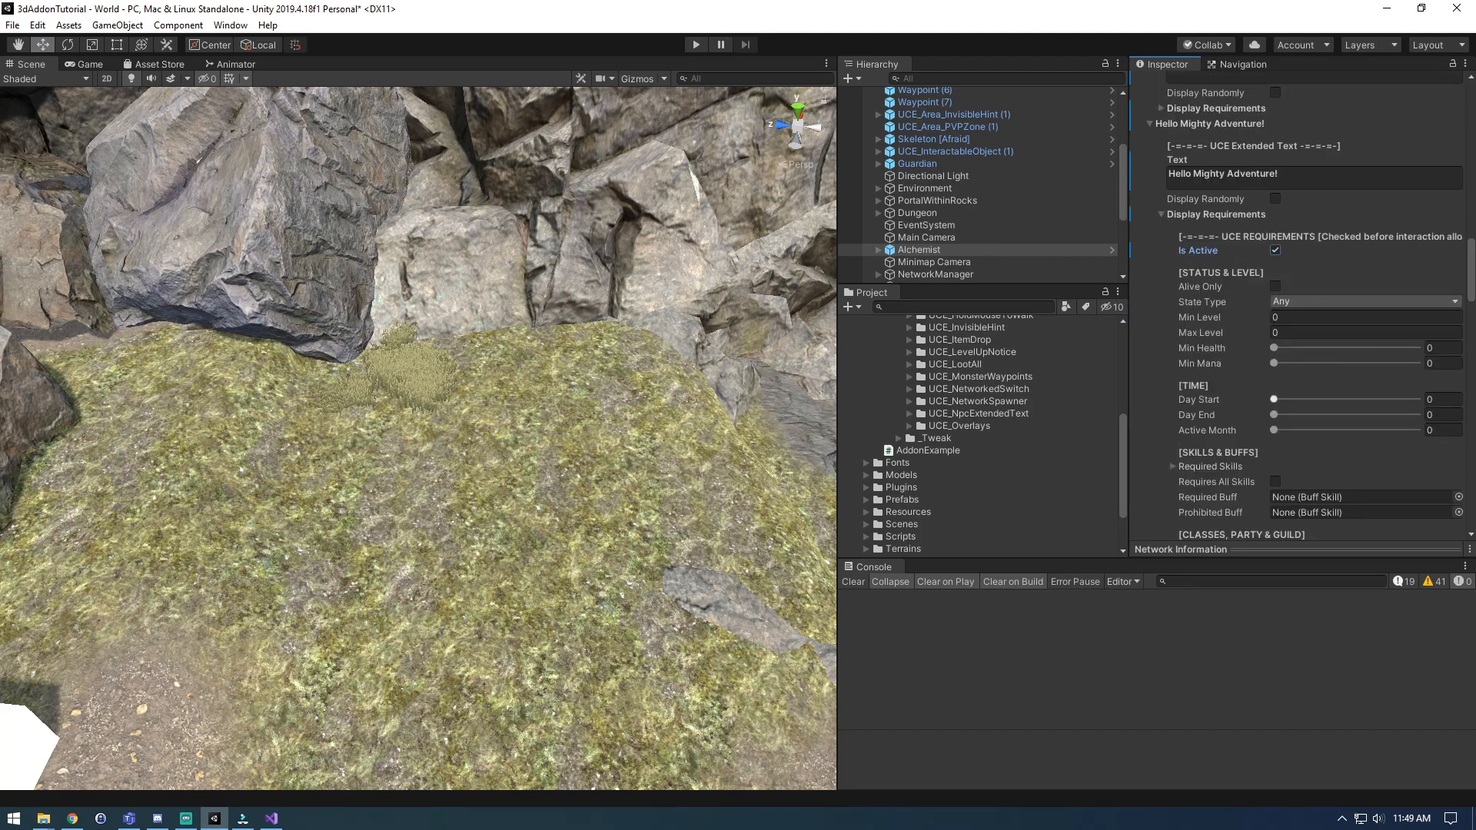
key(Tab)
text(2)
key(Tab)
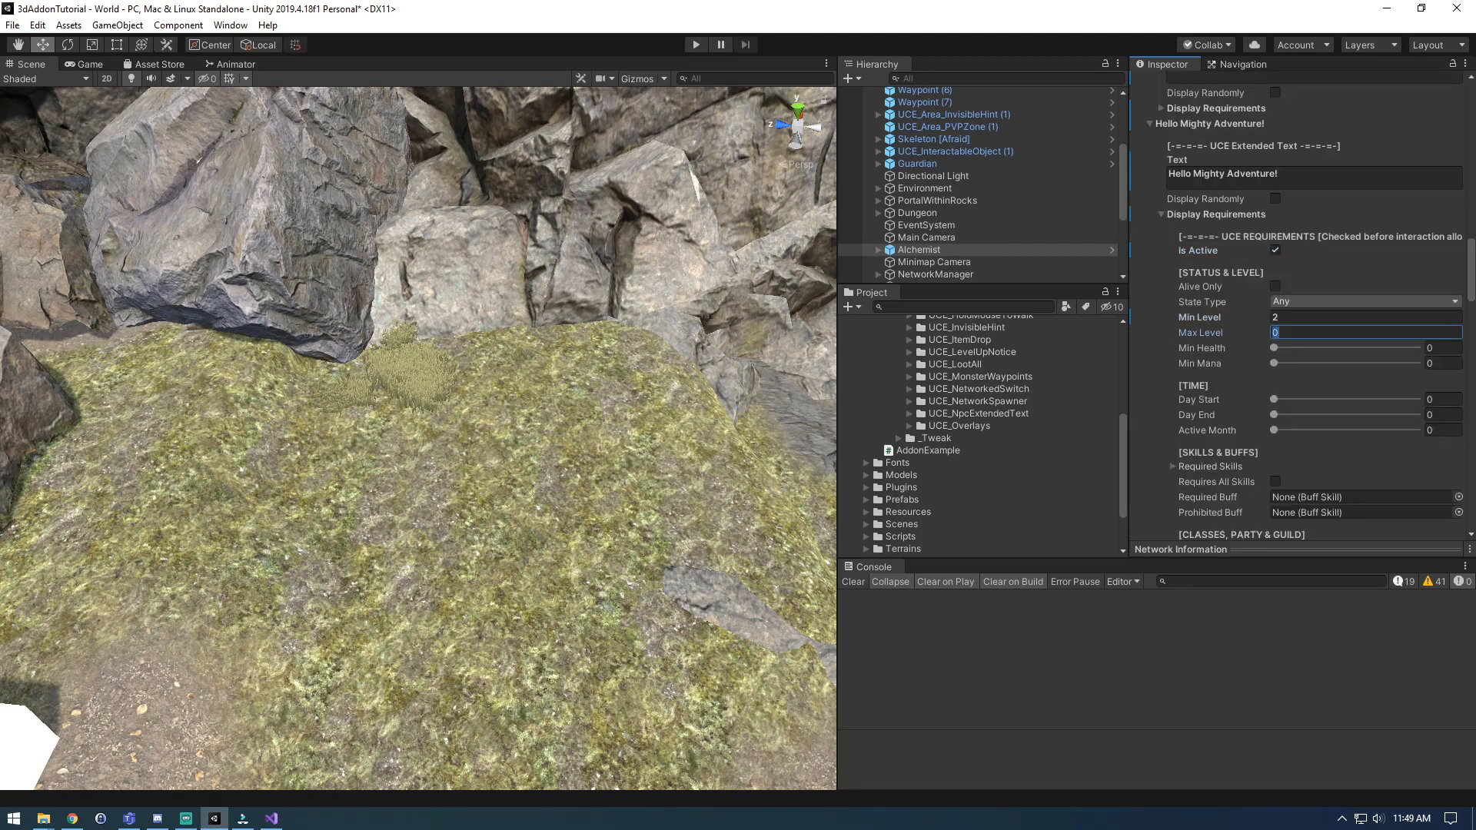
text(10)
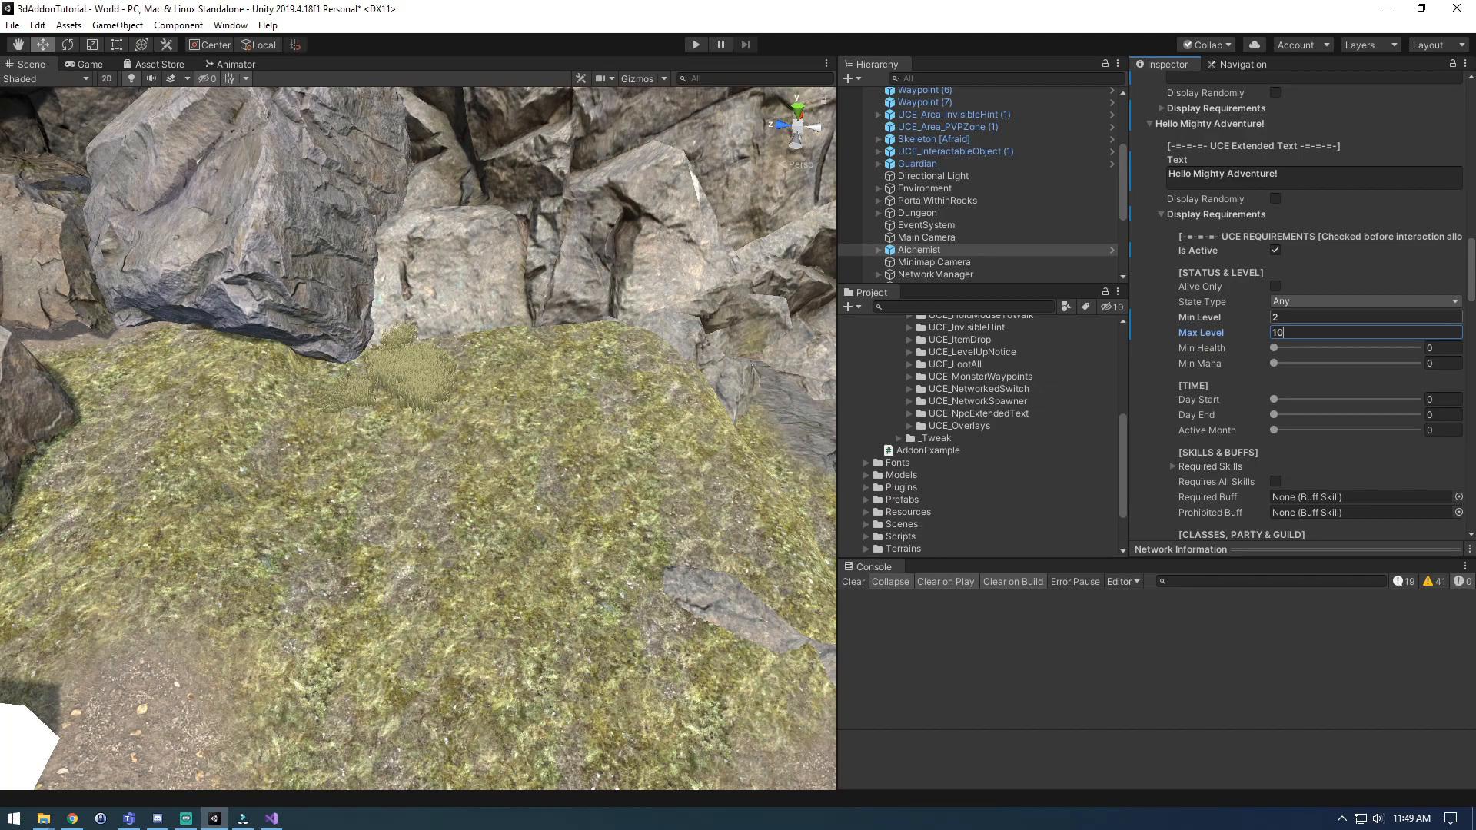
click(1162, 215)
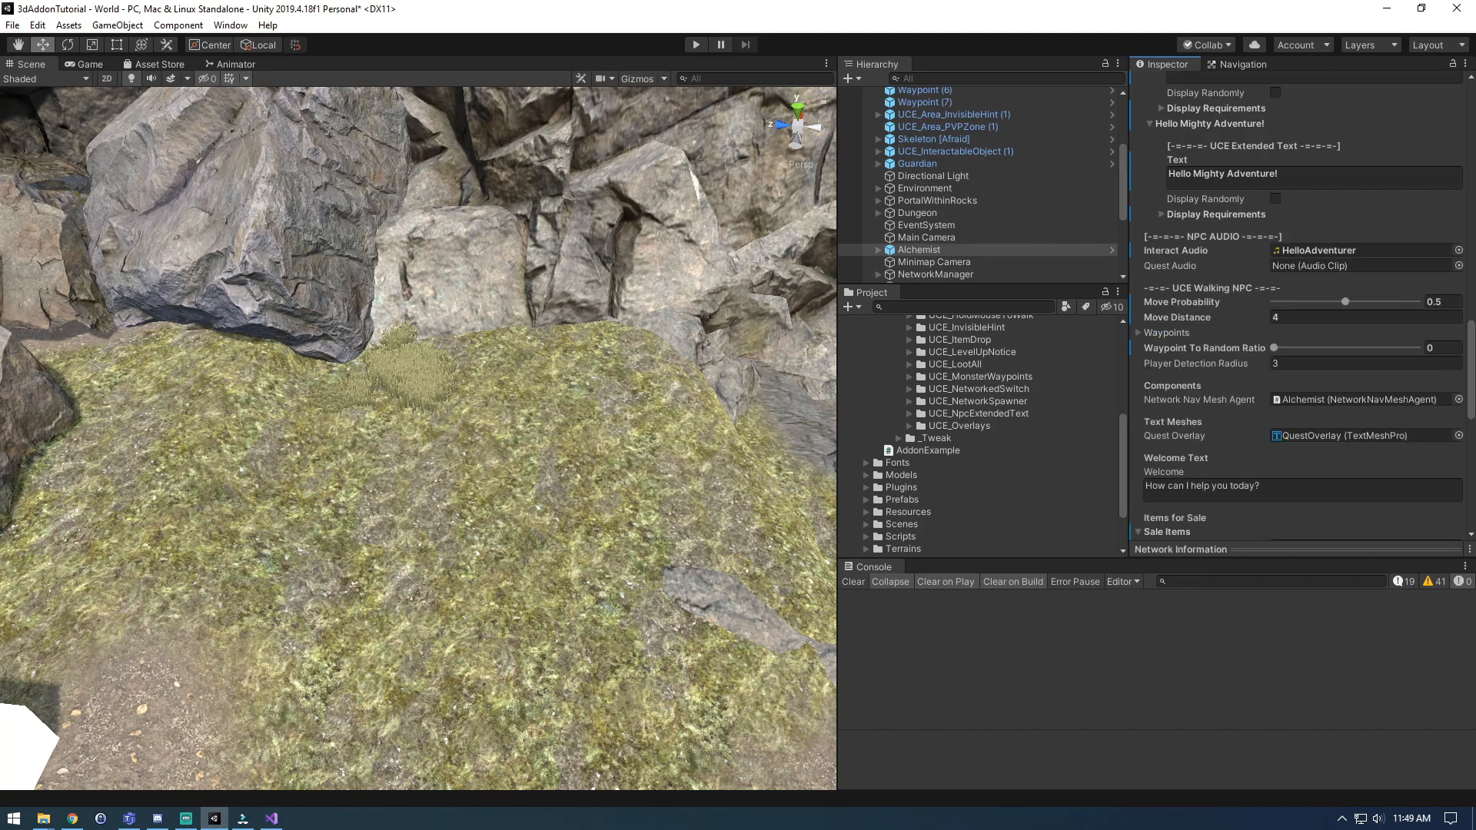
Step: Collapse both extended text entries and the Extended Texts list of the Alchemist
scroll(1162, 219, up, 3)
click(1151, 262)
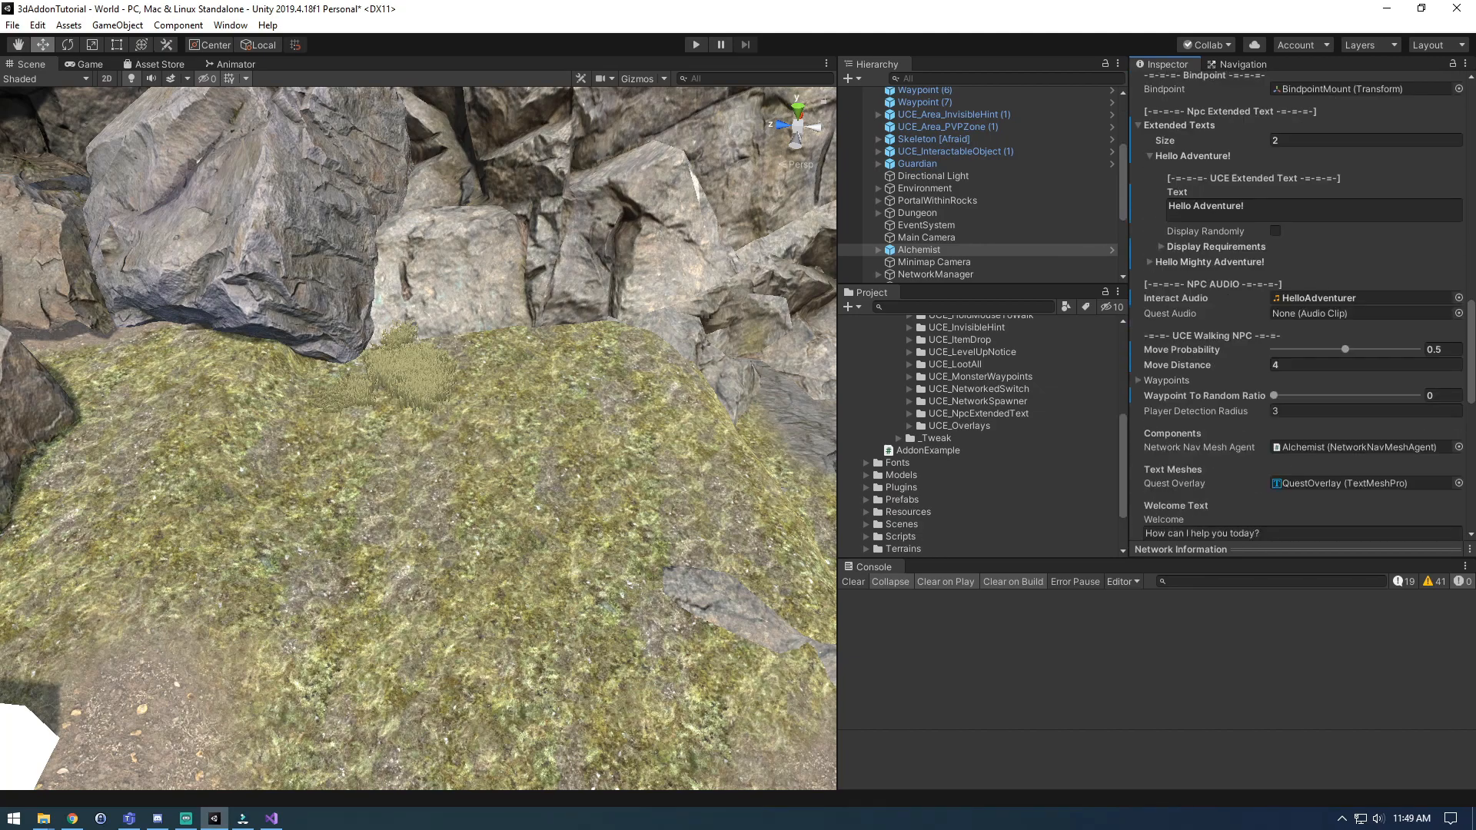
click(1150, 156)
scroll(1150, 157, up, 3)
click(1139, 264)
Step: Save the World scene and start Play mode
key(ctrl+s)
click(696, 45)
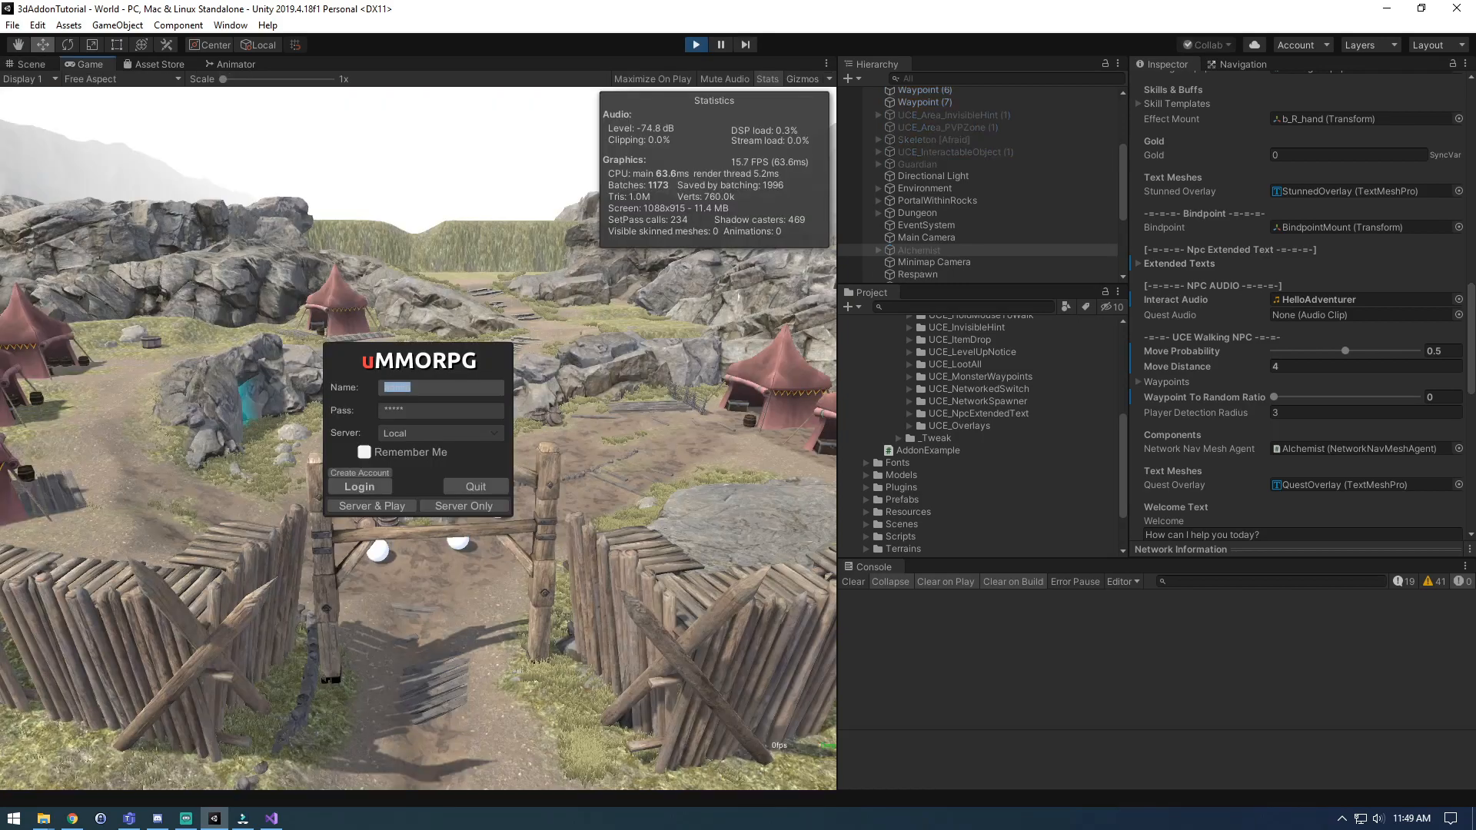
Step: Log in with Server & Play and enter the world with the character Test1
click(401, 503)
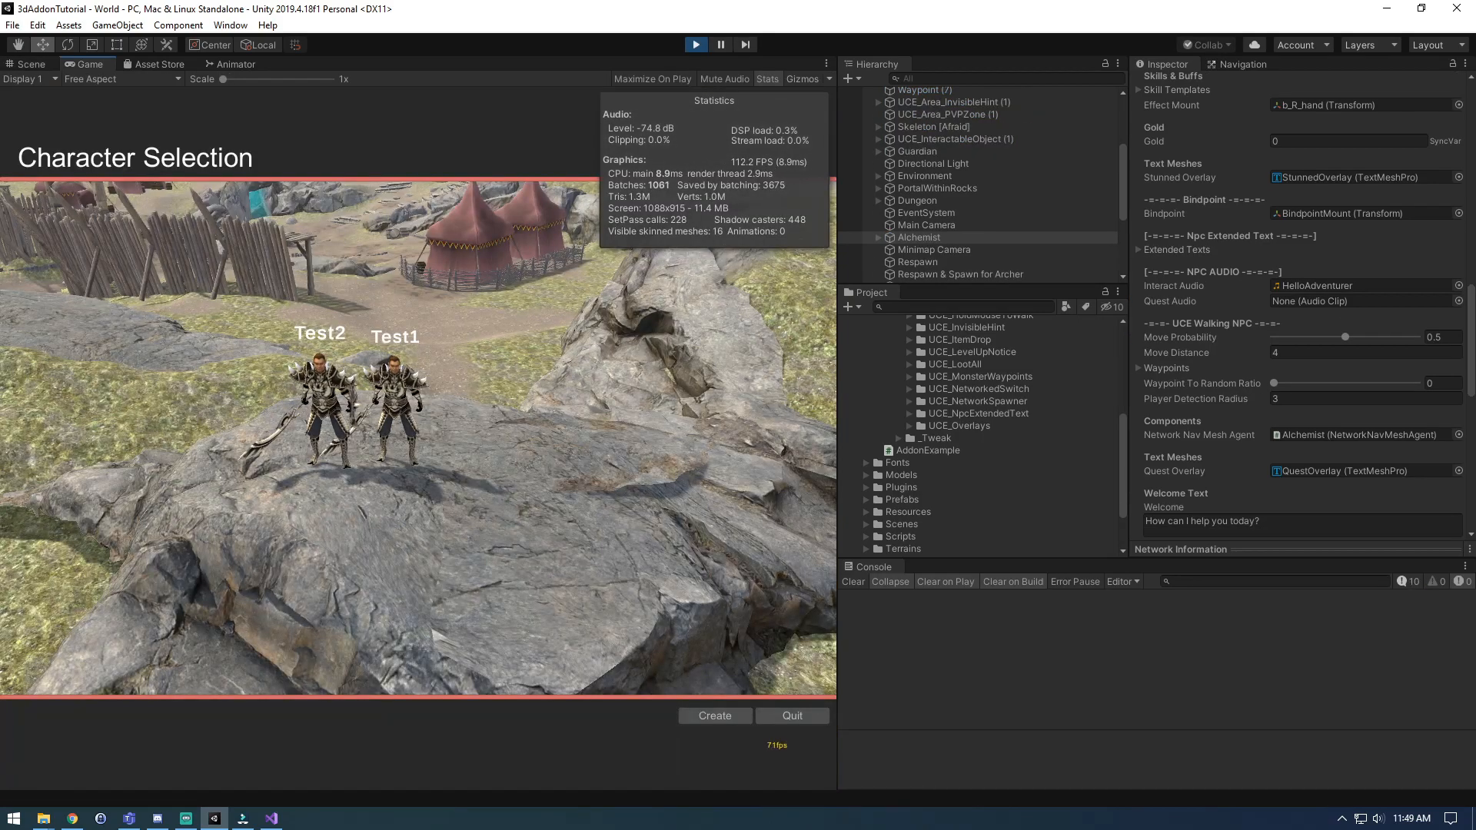
click(396, 407)
click(562, 716)
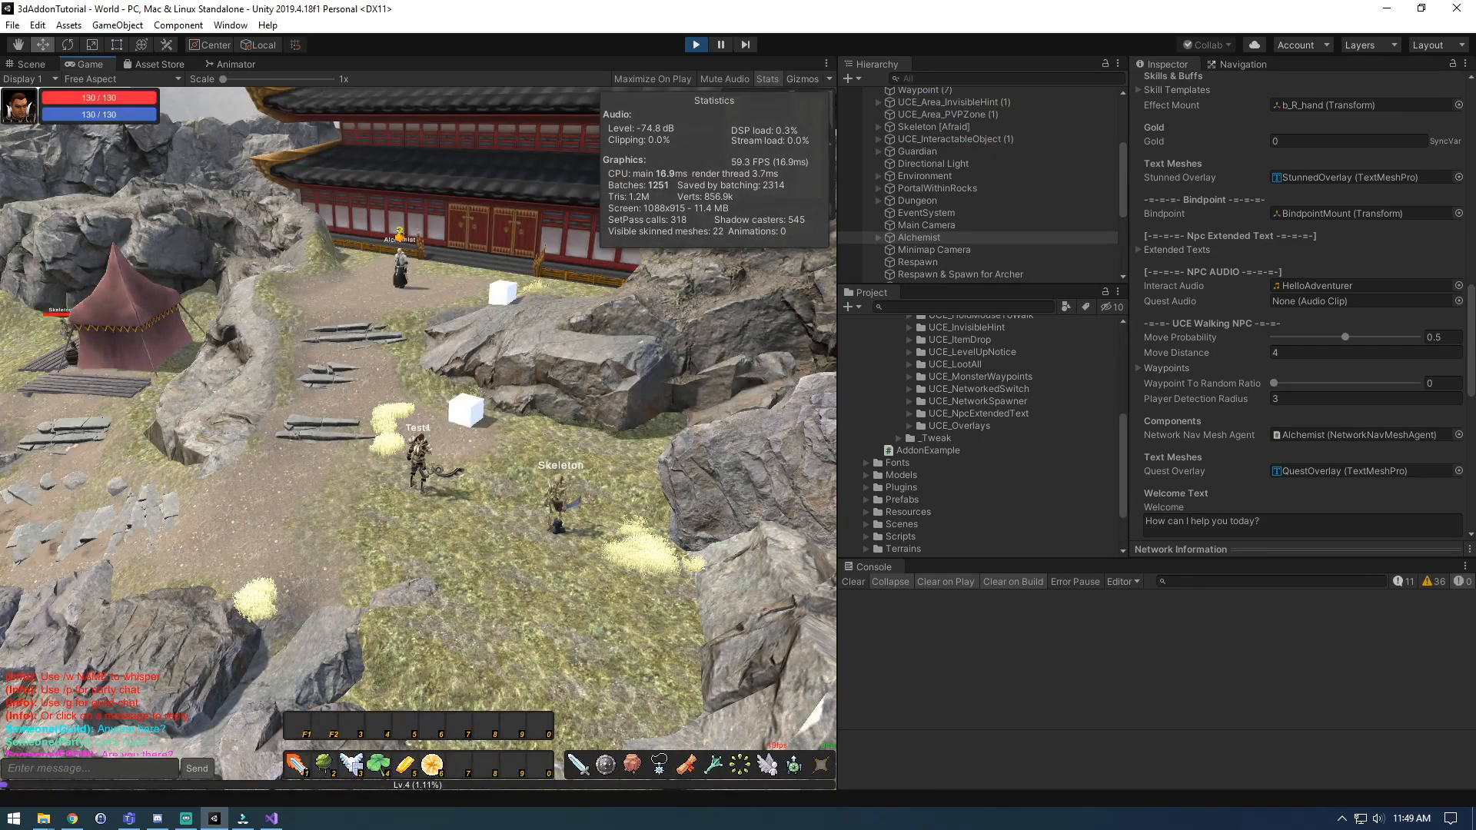
Step: Walk Test1 up to the Alchemist, talk to him to check the greeting, and step back from the dialogue
key(w)
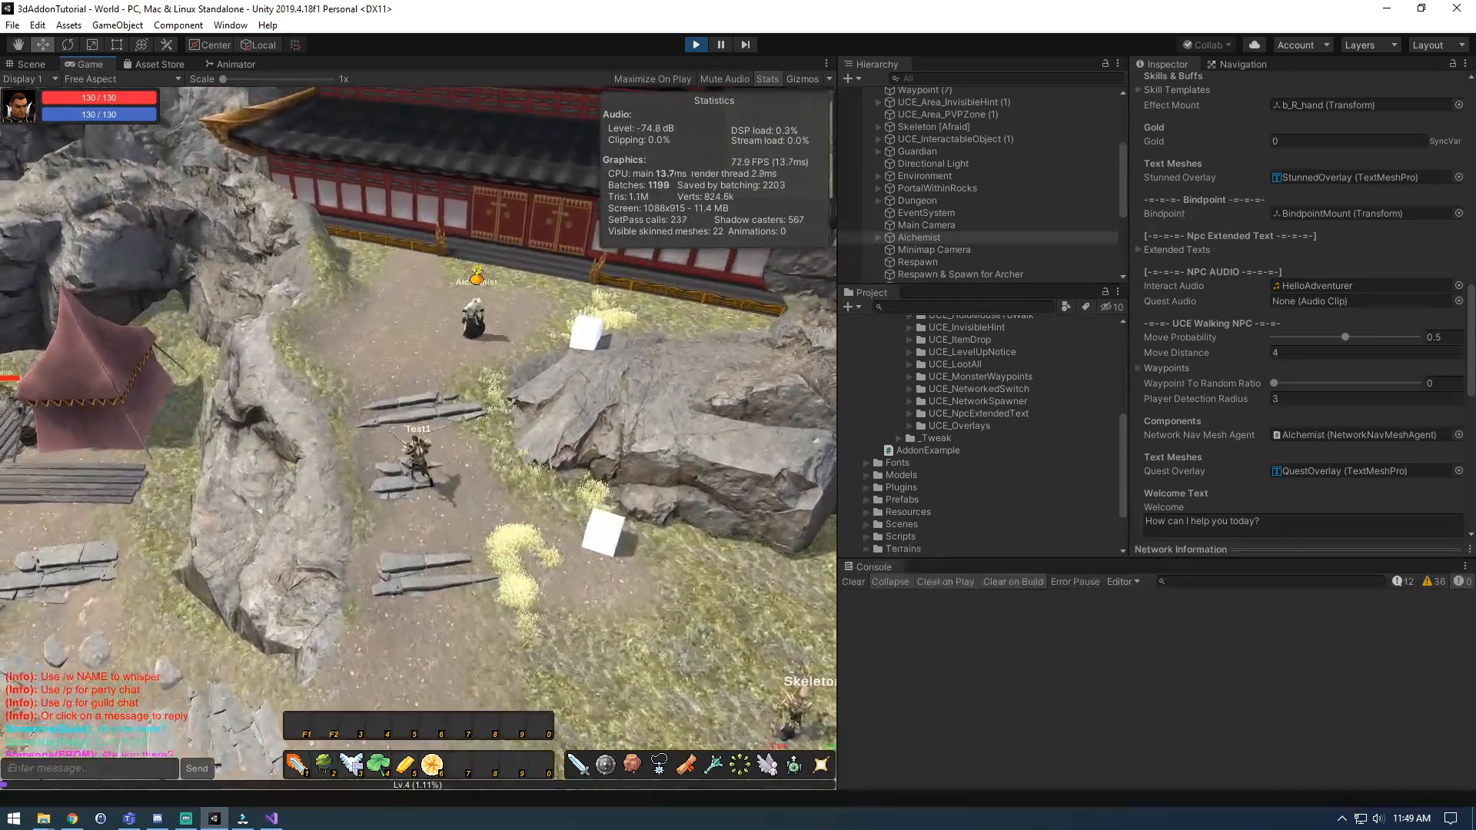
click(488, 351)
key(w)
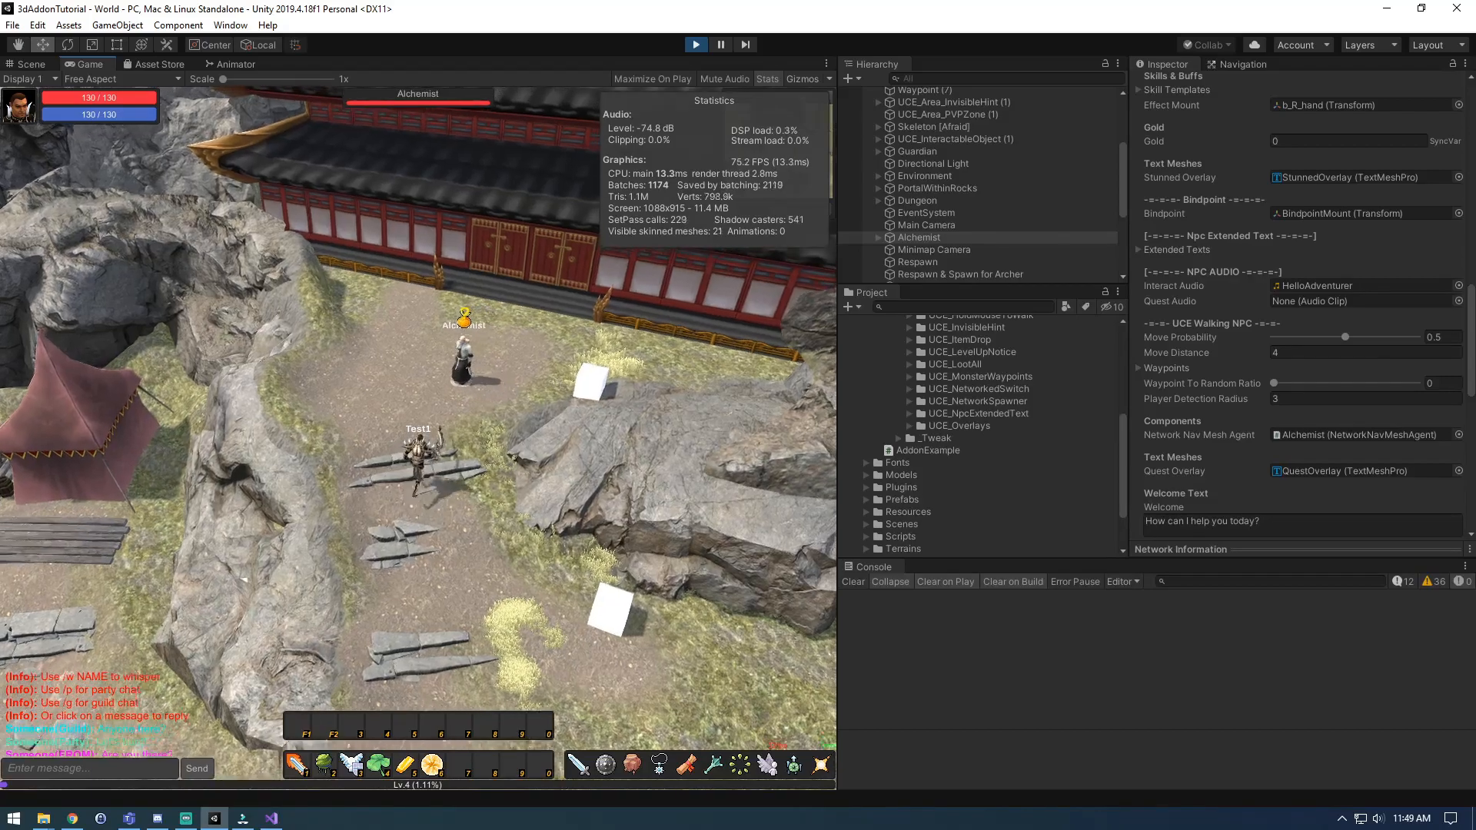
key(w)
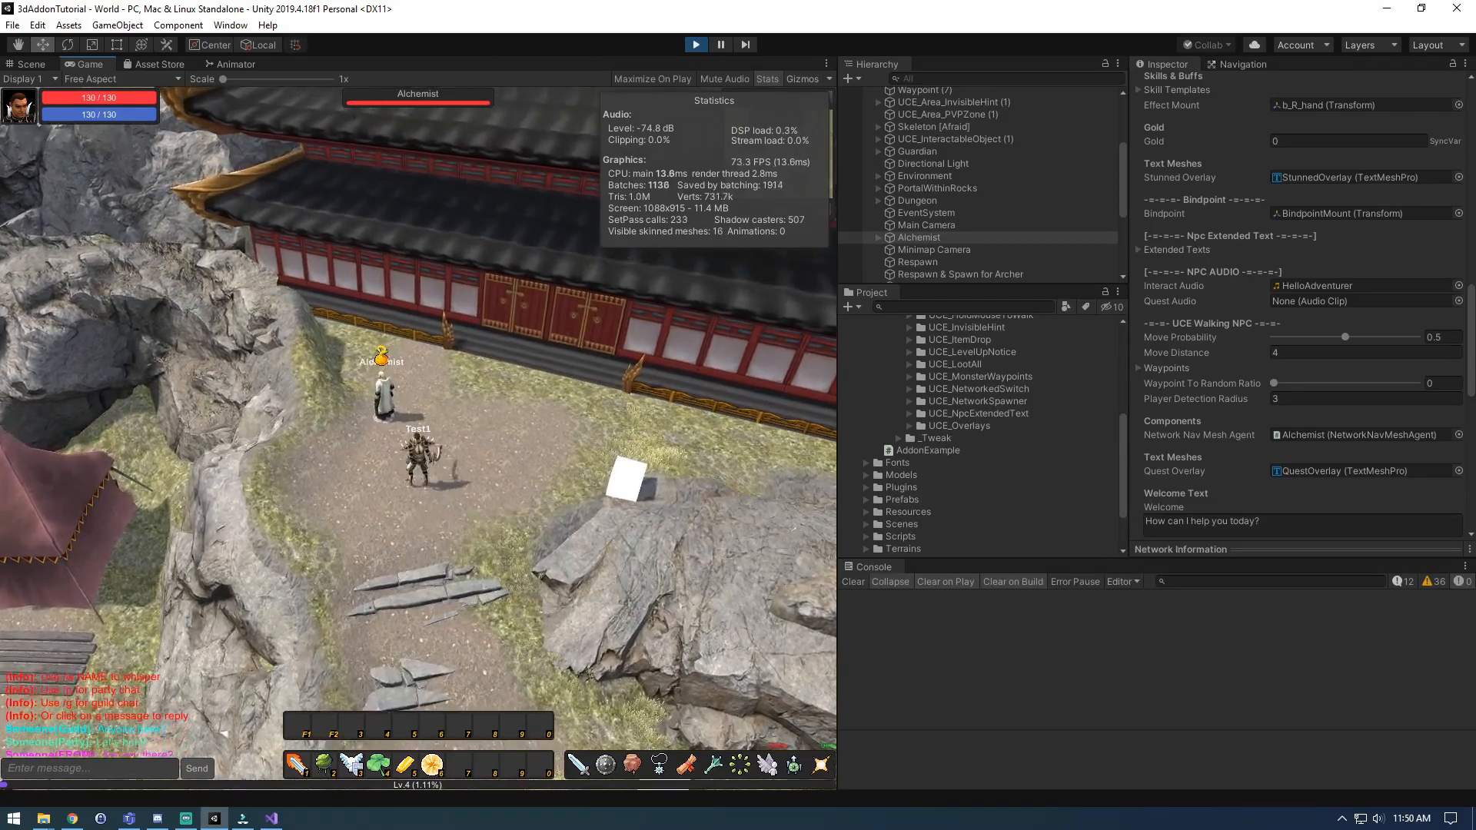
click(375, 378)
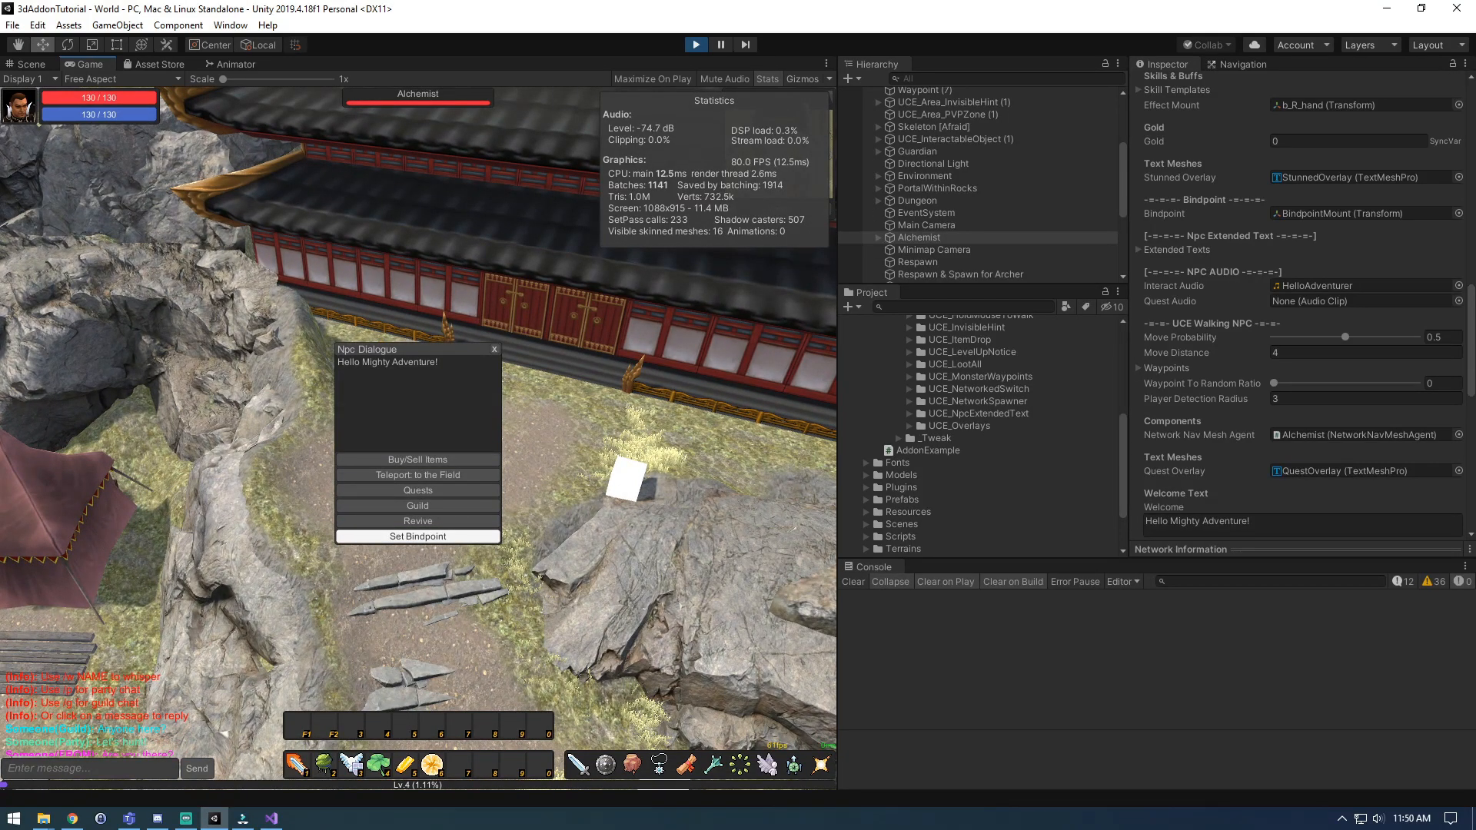
key(s)
key(s)
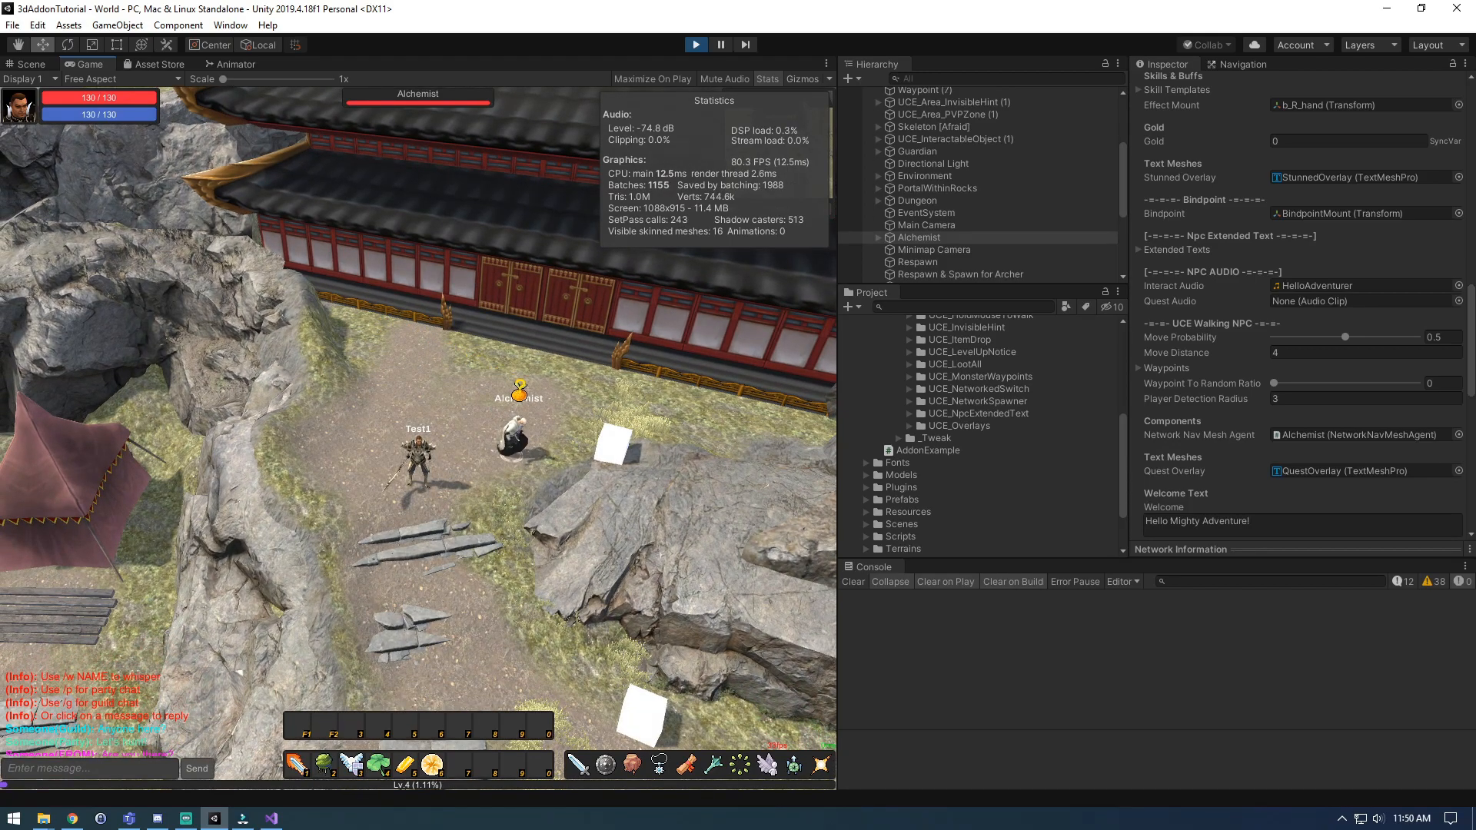
Step: Restart Play mode and enter the world with the character Test2
key(ctrl+p)
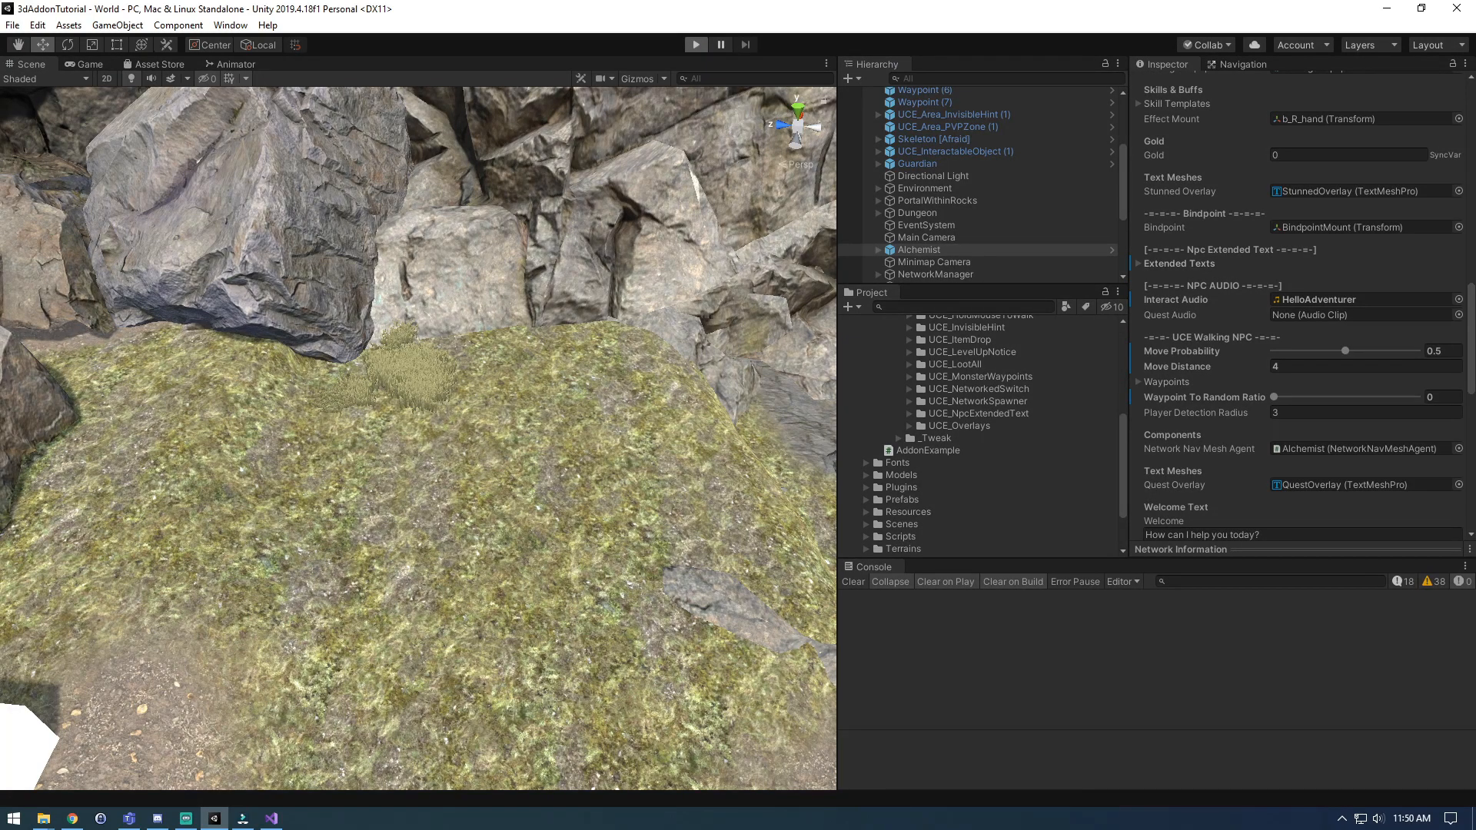
key(ctrl+p)
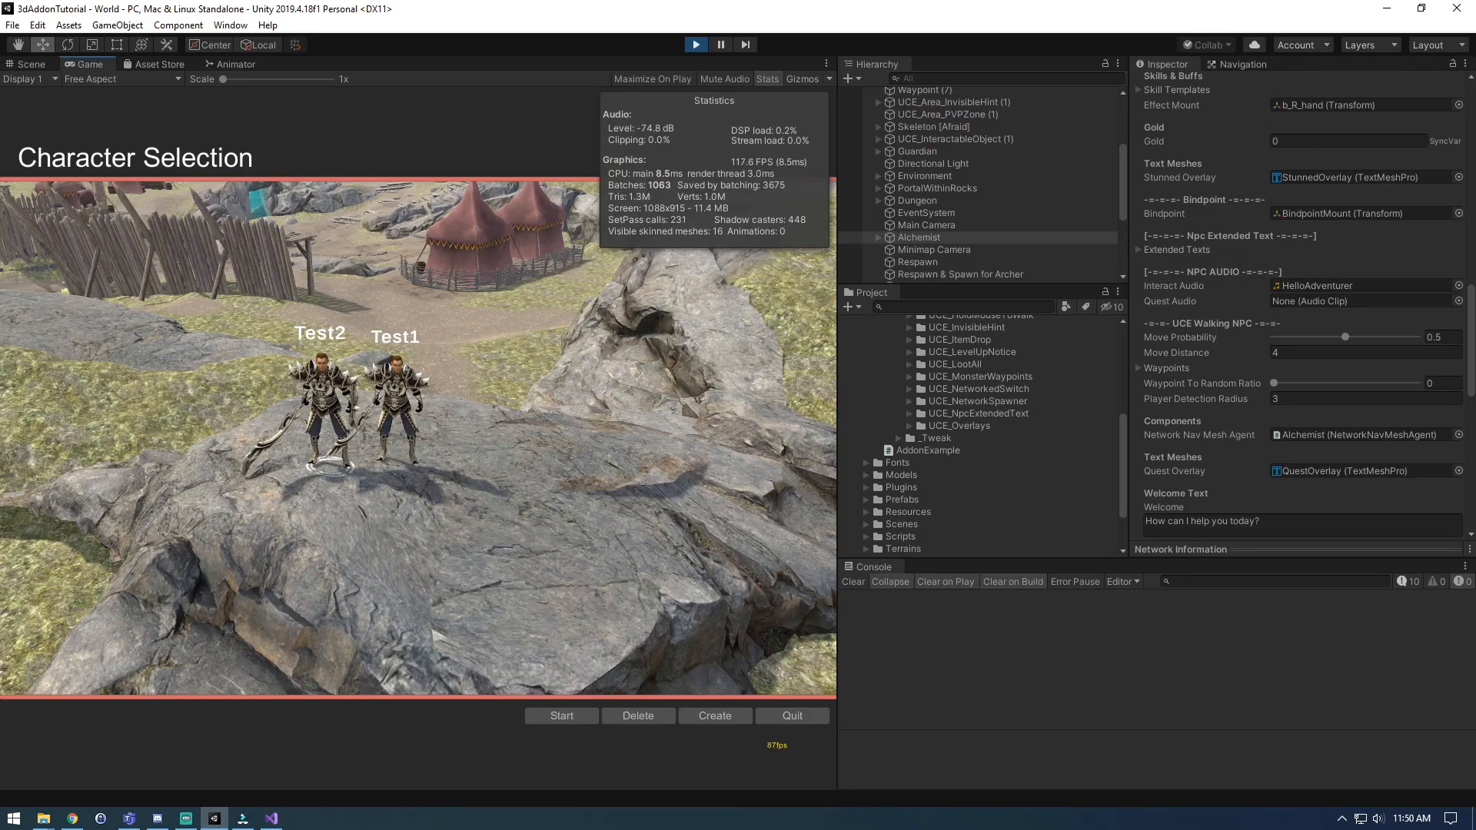
click(562, 716)
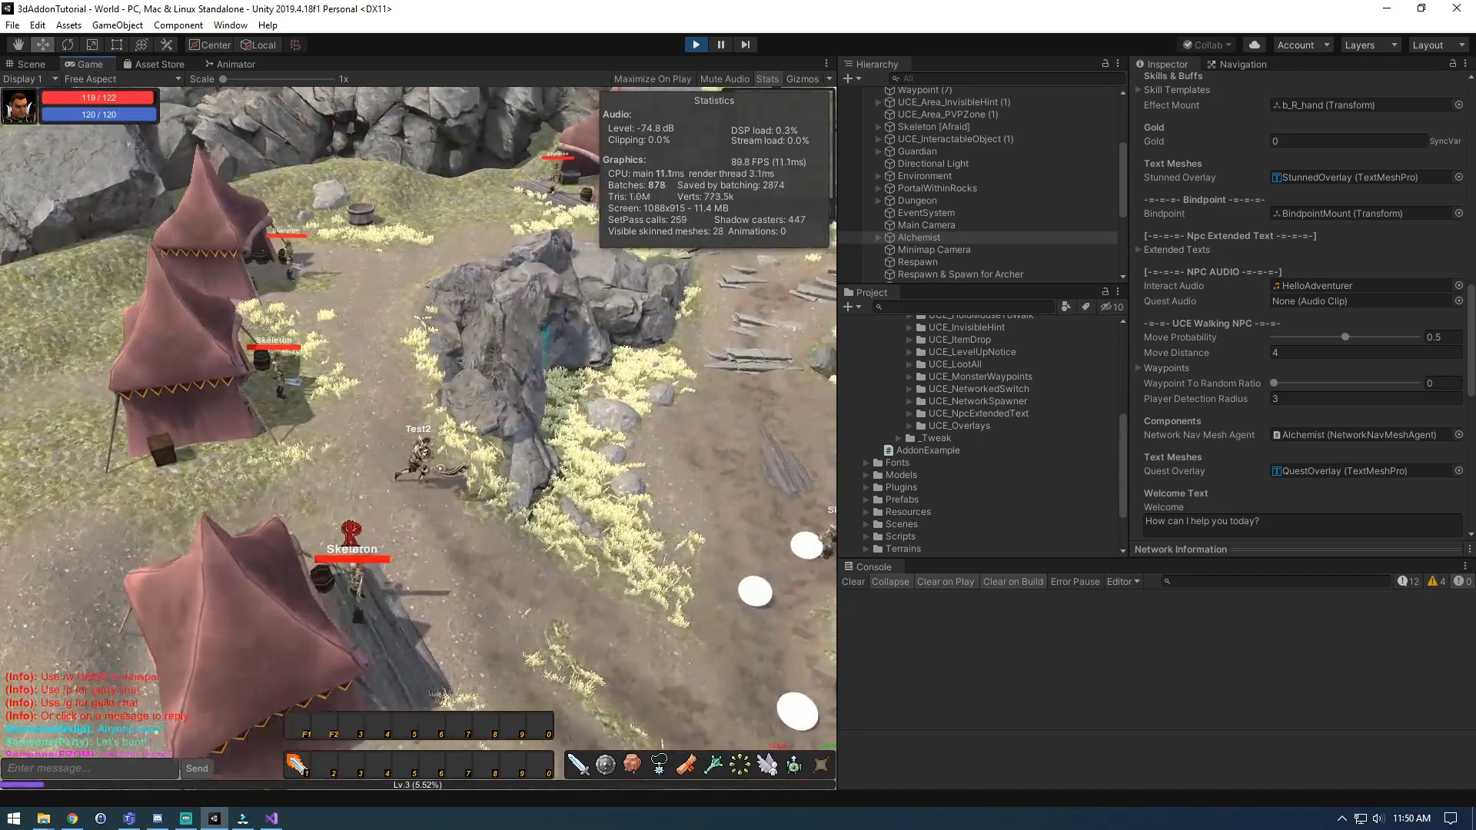
Step: Walk Test2 to the Alchemist near the temple, talk to him to check the greeting, and leave the dialogue
key(d)
key(s)
key(w)
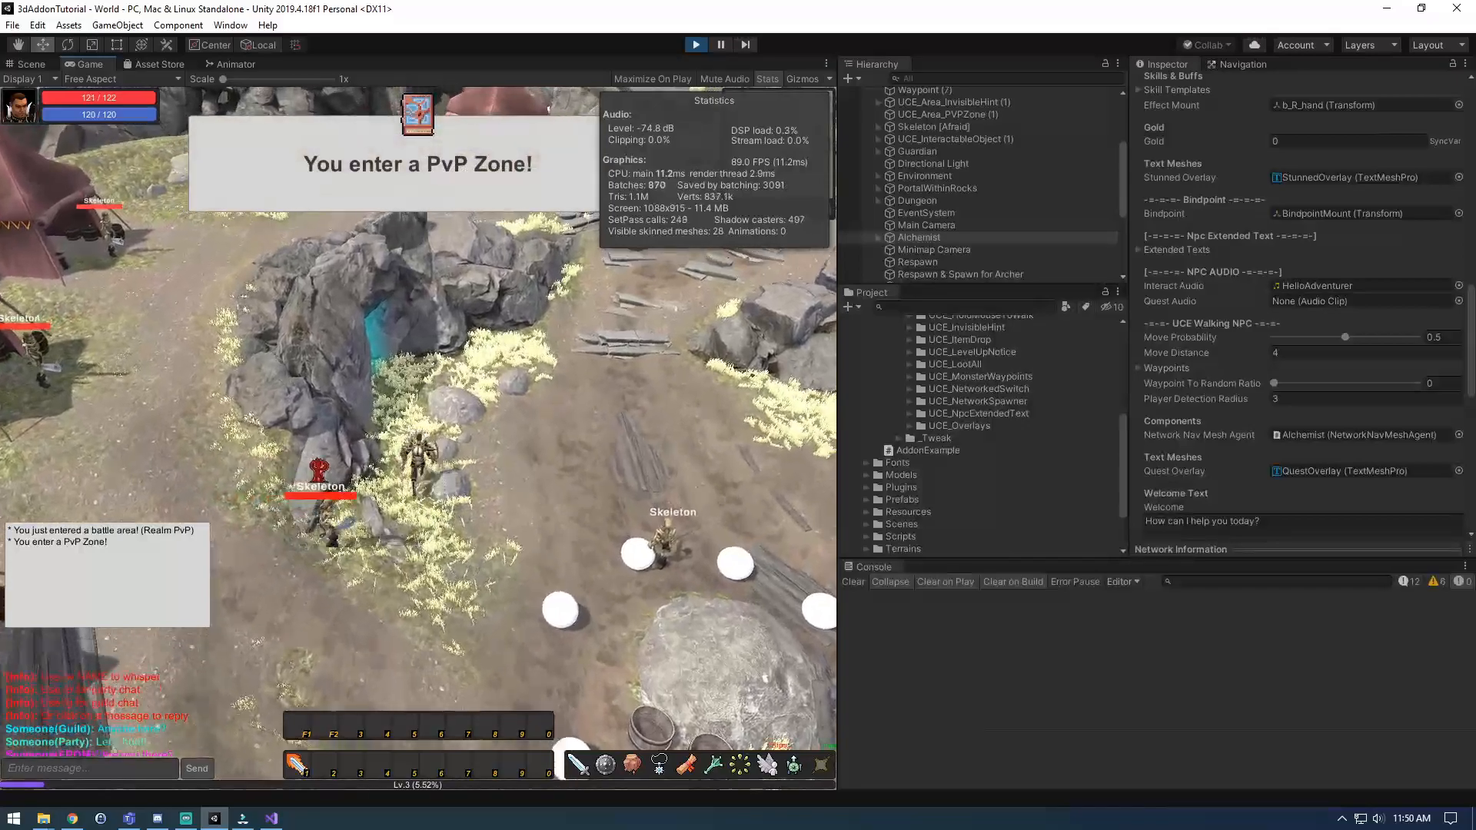
key(w)
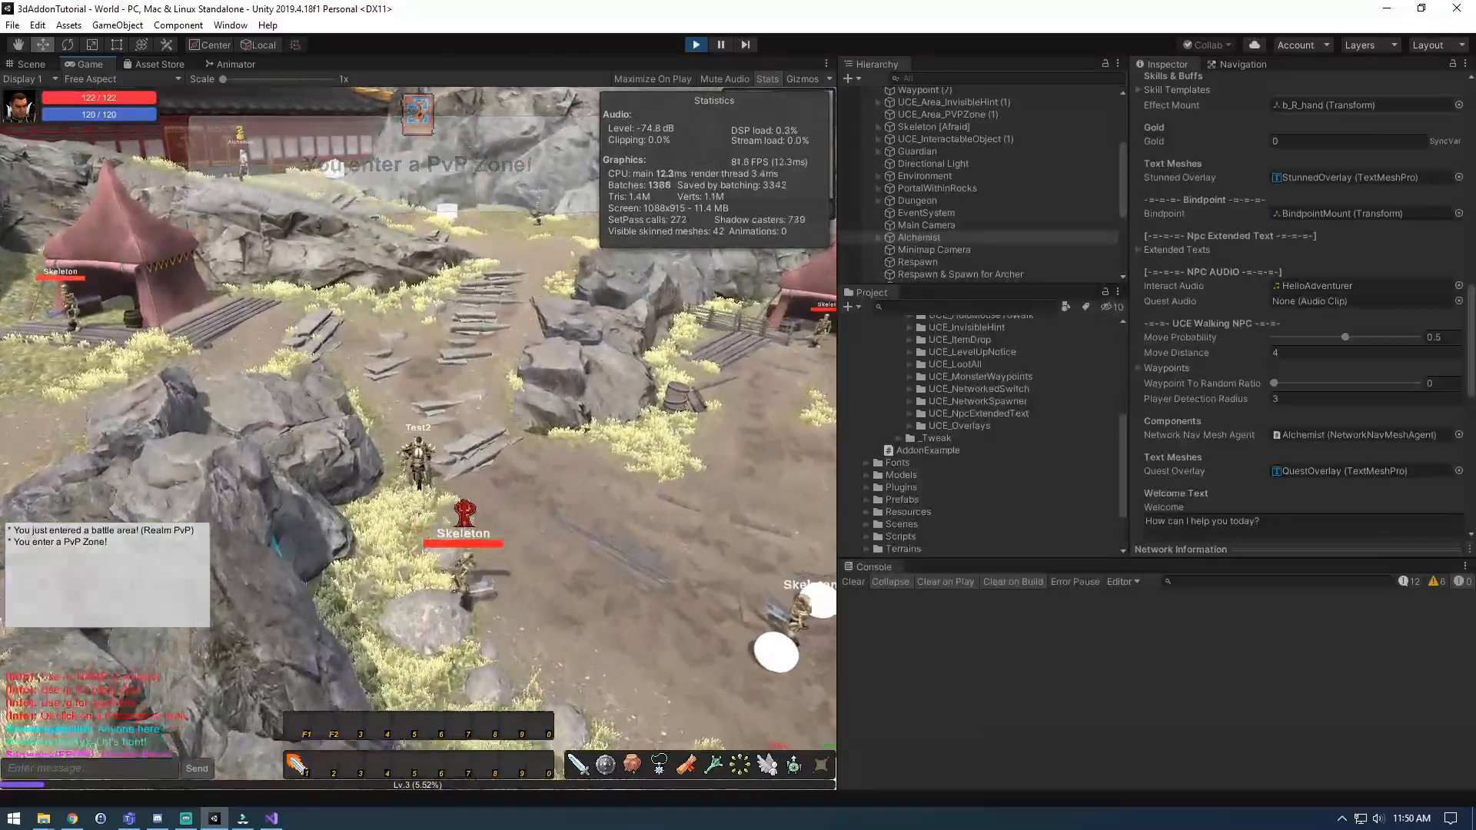
key(w)
key(w)
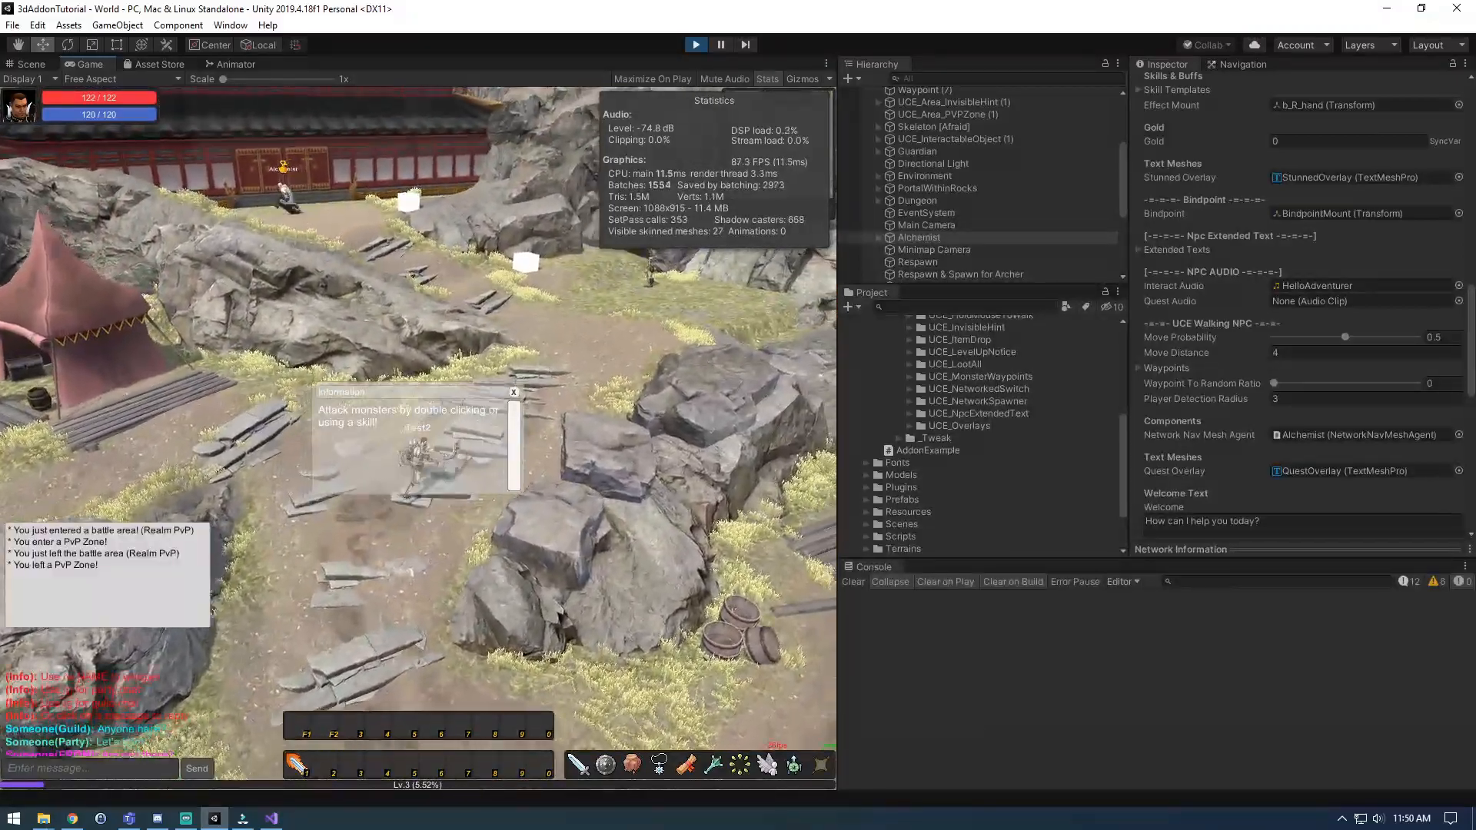
key(w)
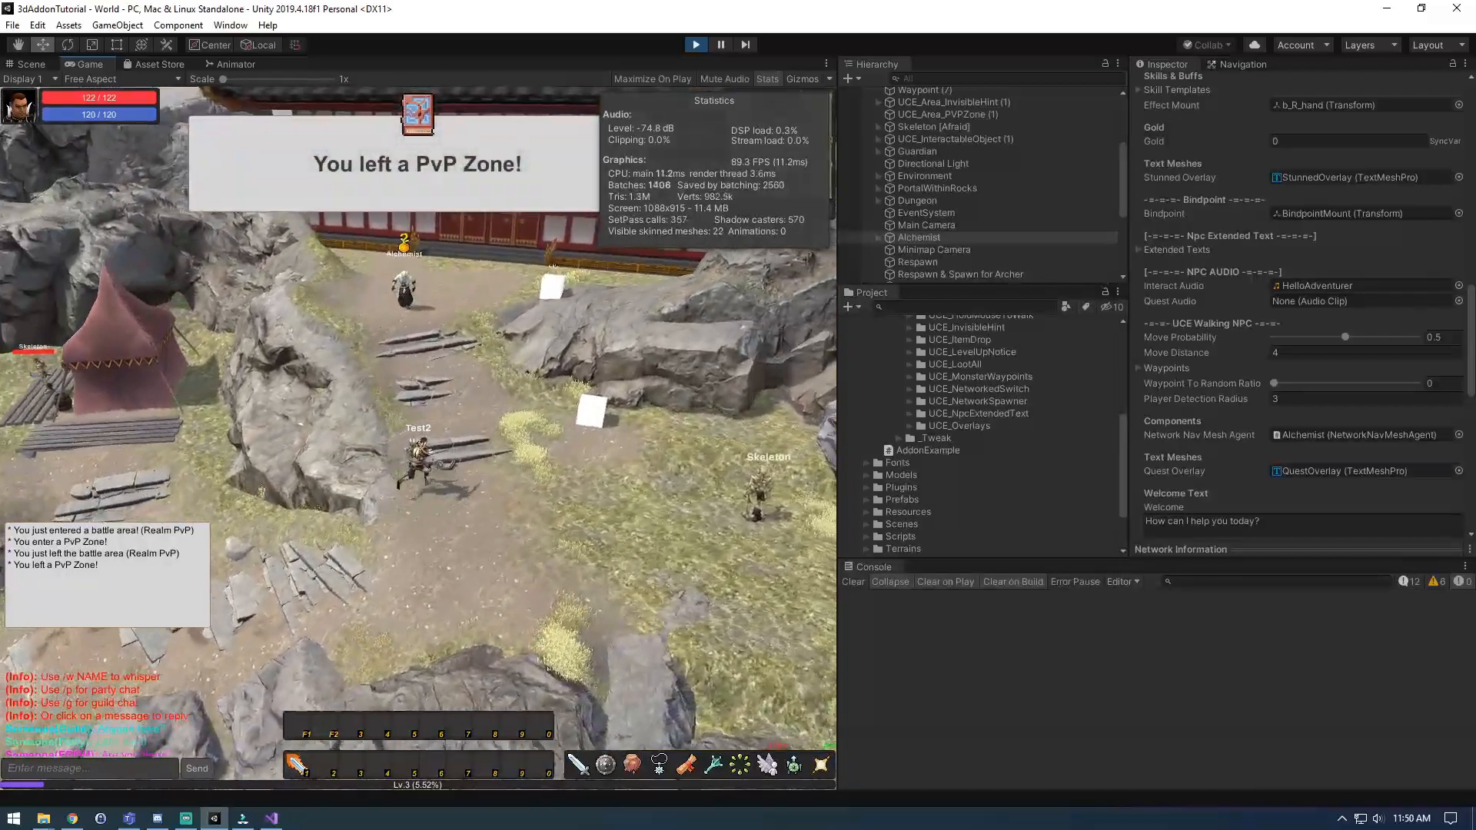
key(w)
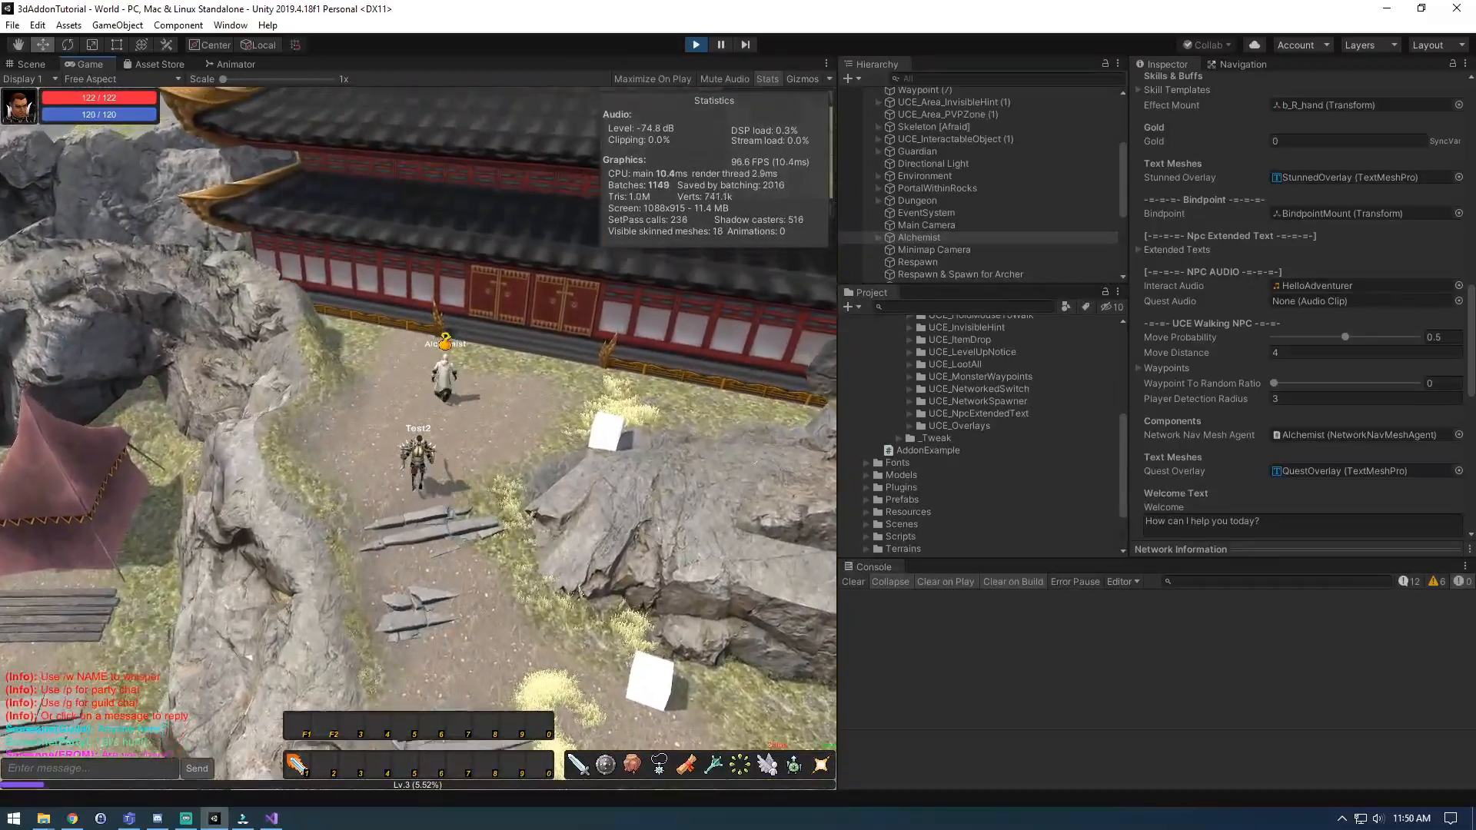
key(w)
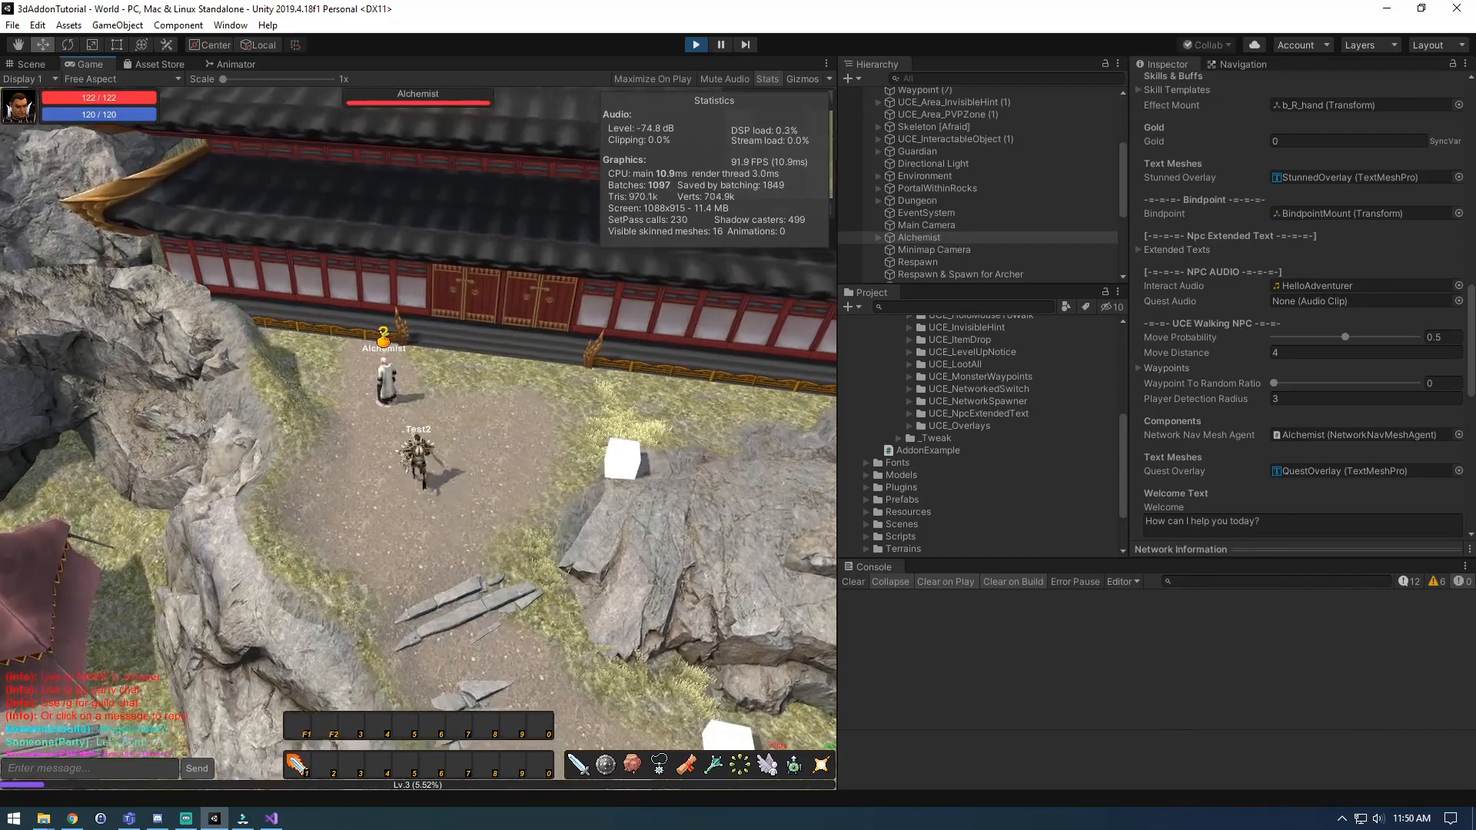
click(484, 437)
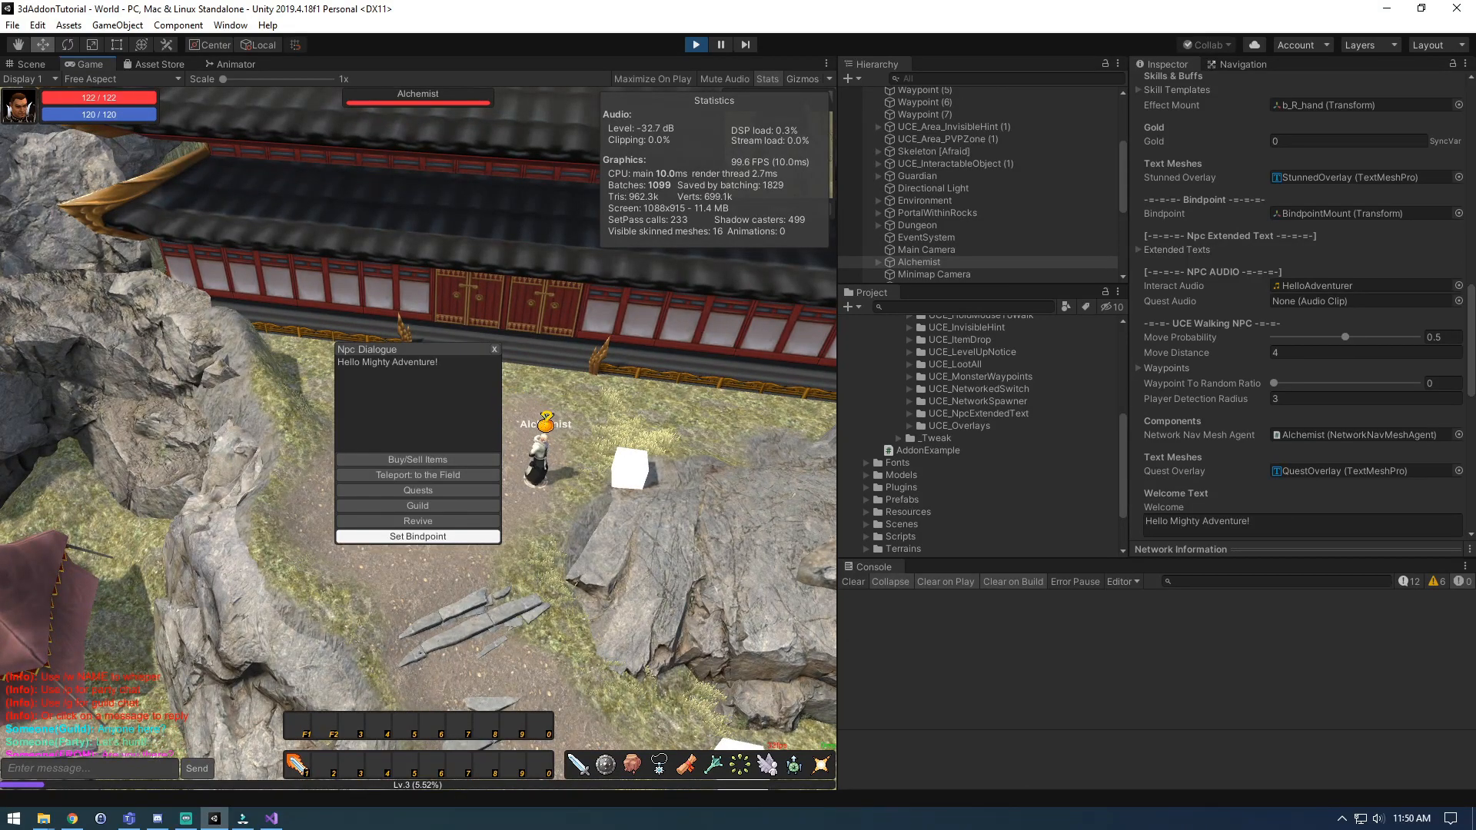
key(s)
key(w)
key(d)
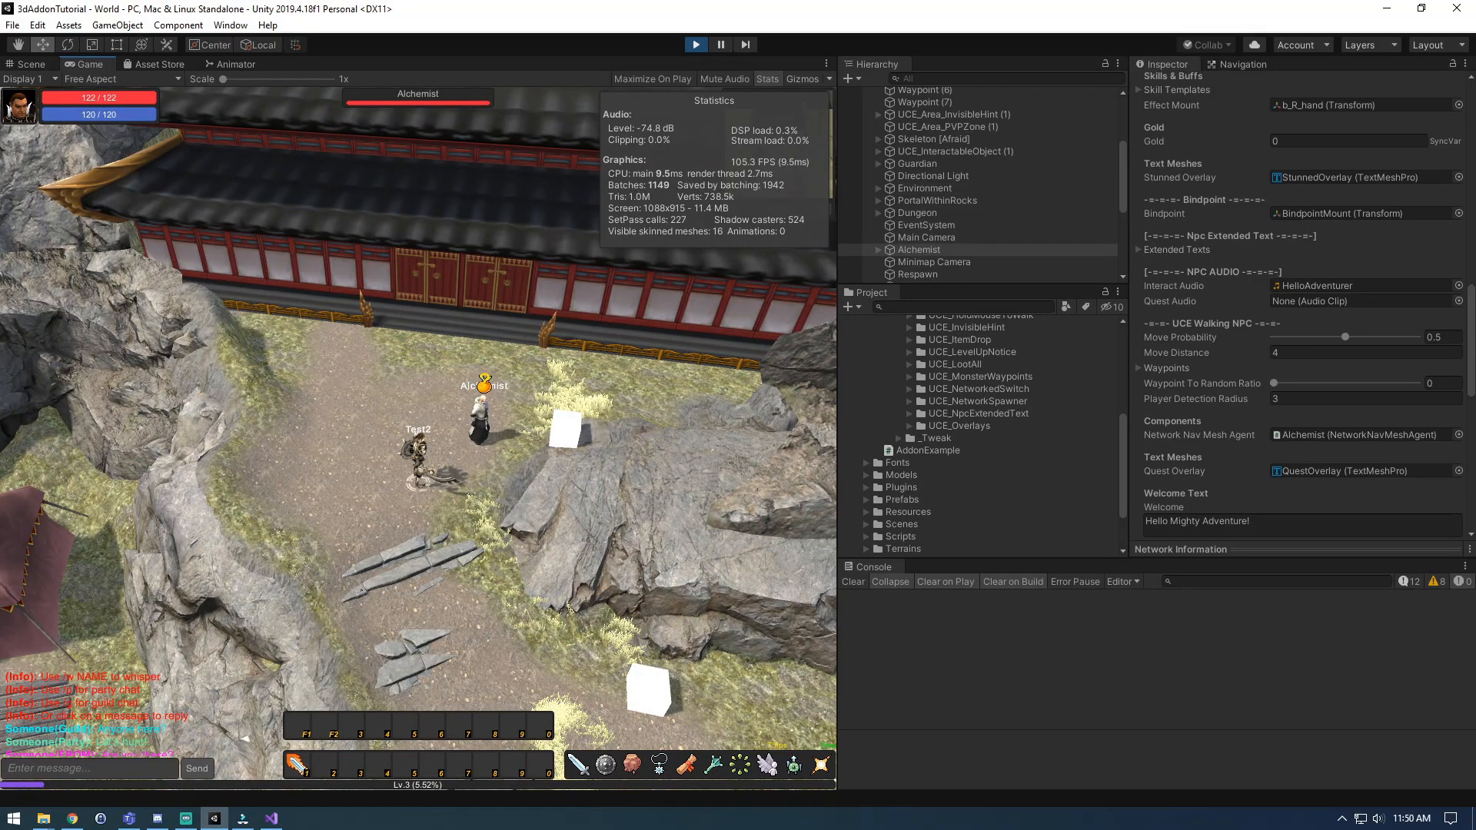
Step: Expand the Alchemist's Extended Texts and set the Max Level of the "Hello Adventure!" display requirements to 3
scroll(1299, 308, up, 9)
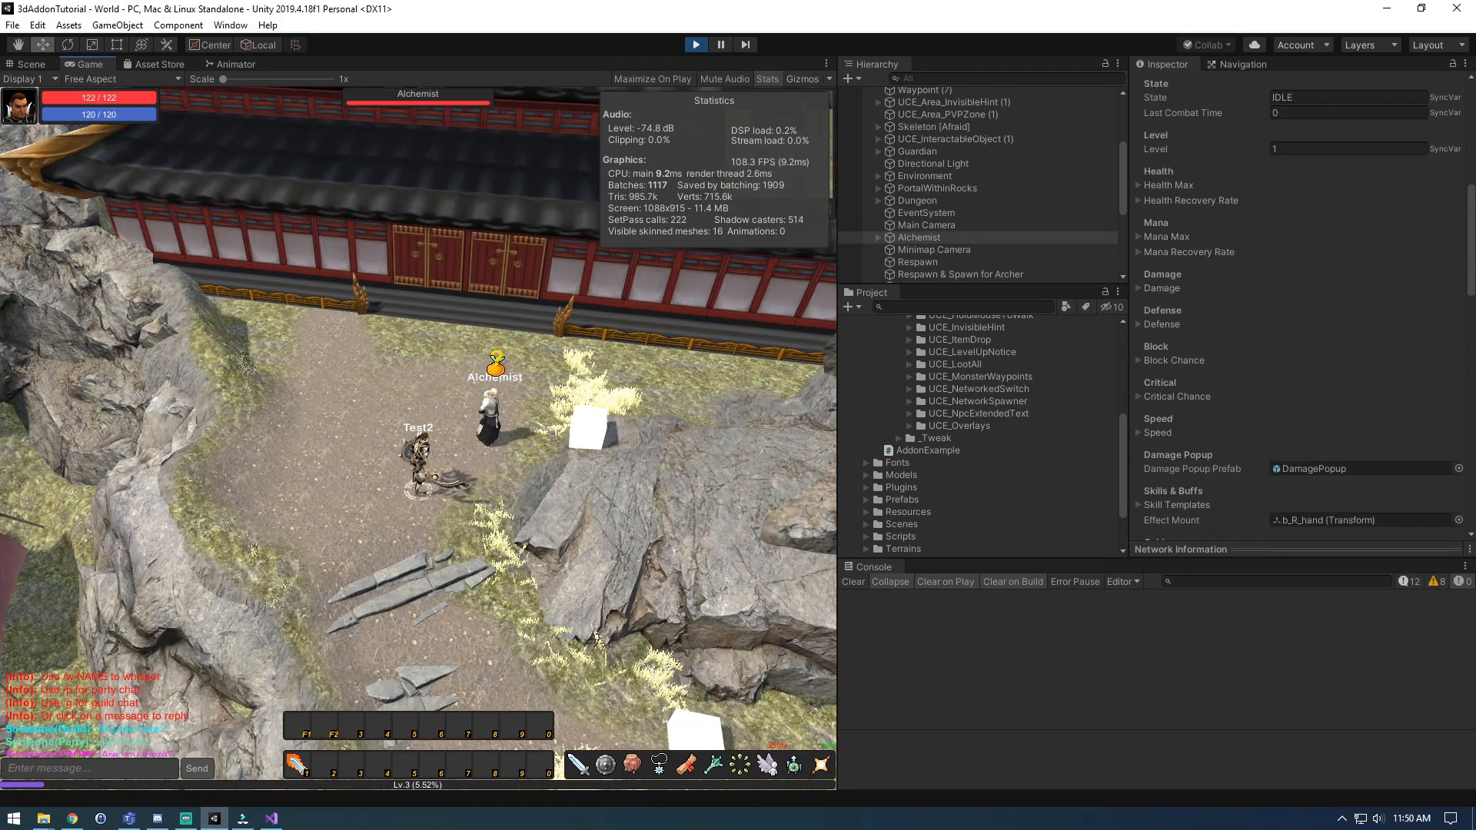
scroll(1300, 308, down, 6)
scroll(1299, 307, down, 3)
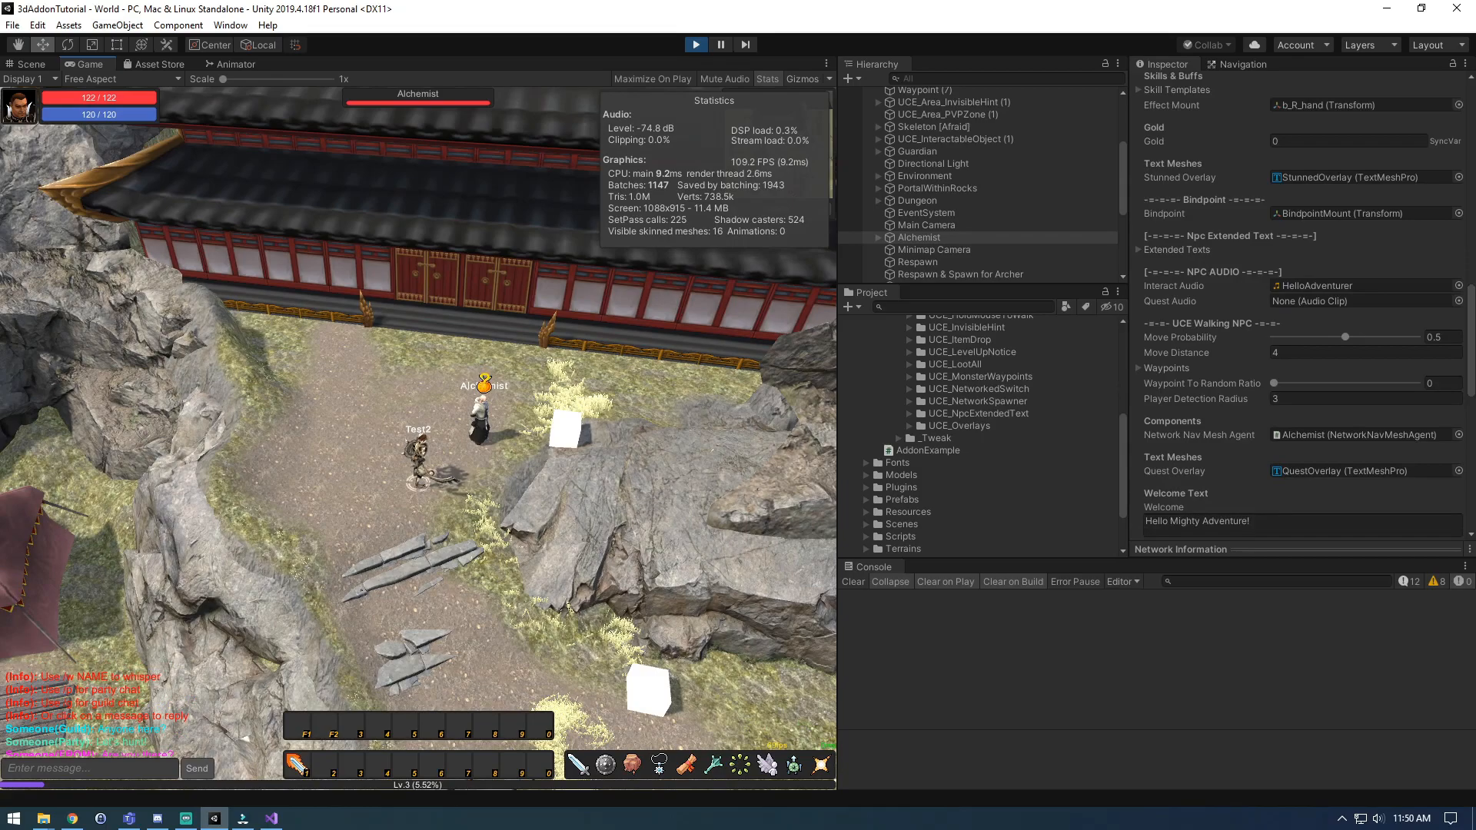
click(1153, 250)
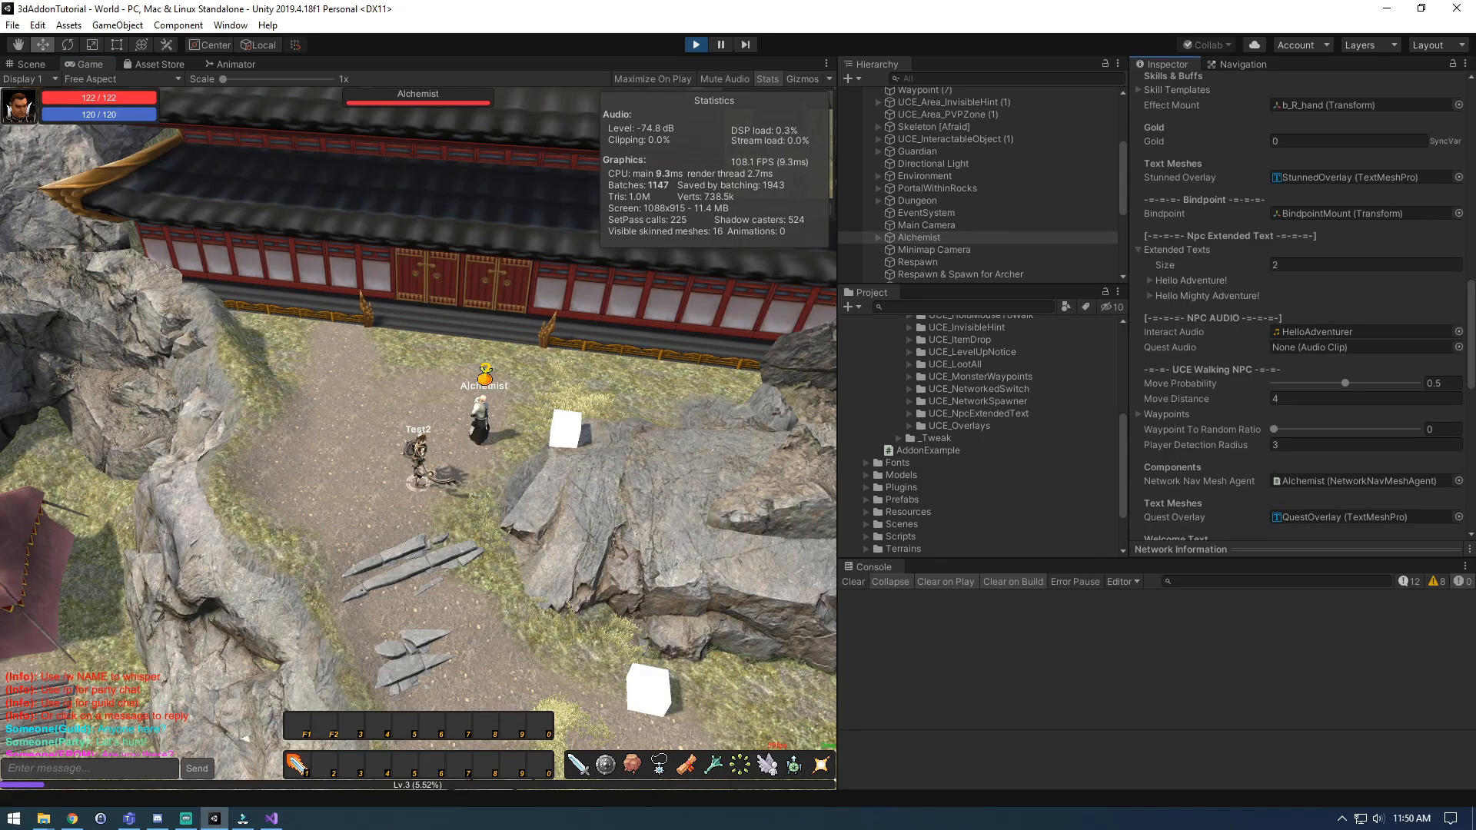
click(1150, 281)
click(1162, 371)
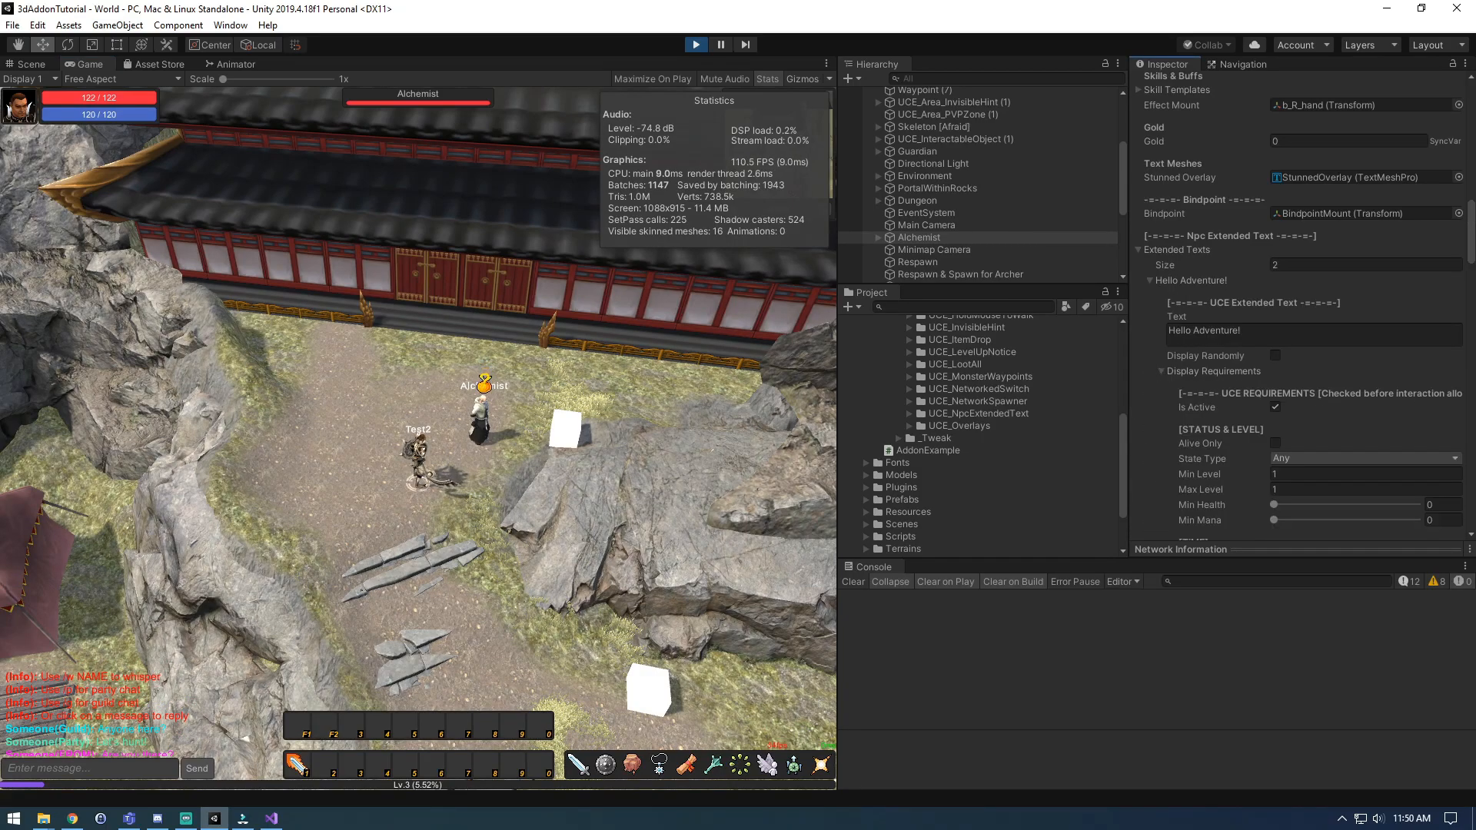
scroll(1299, 308, down, 3)
click(1307, 352)
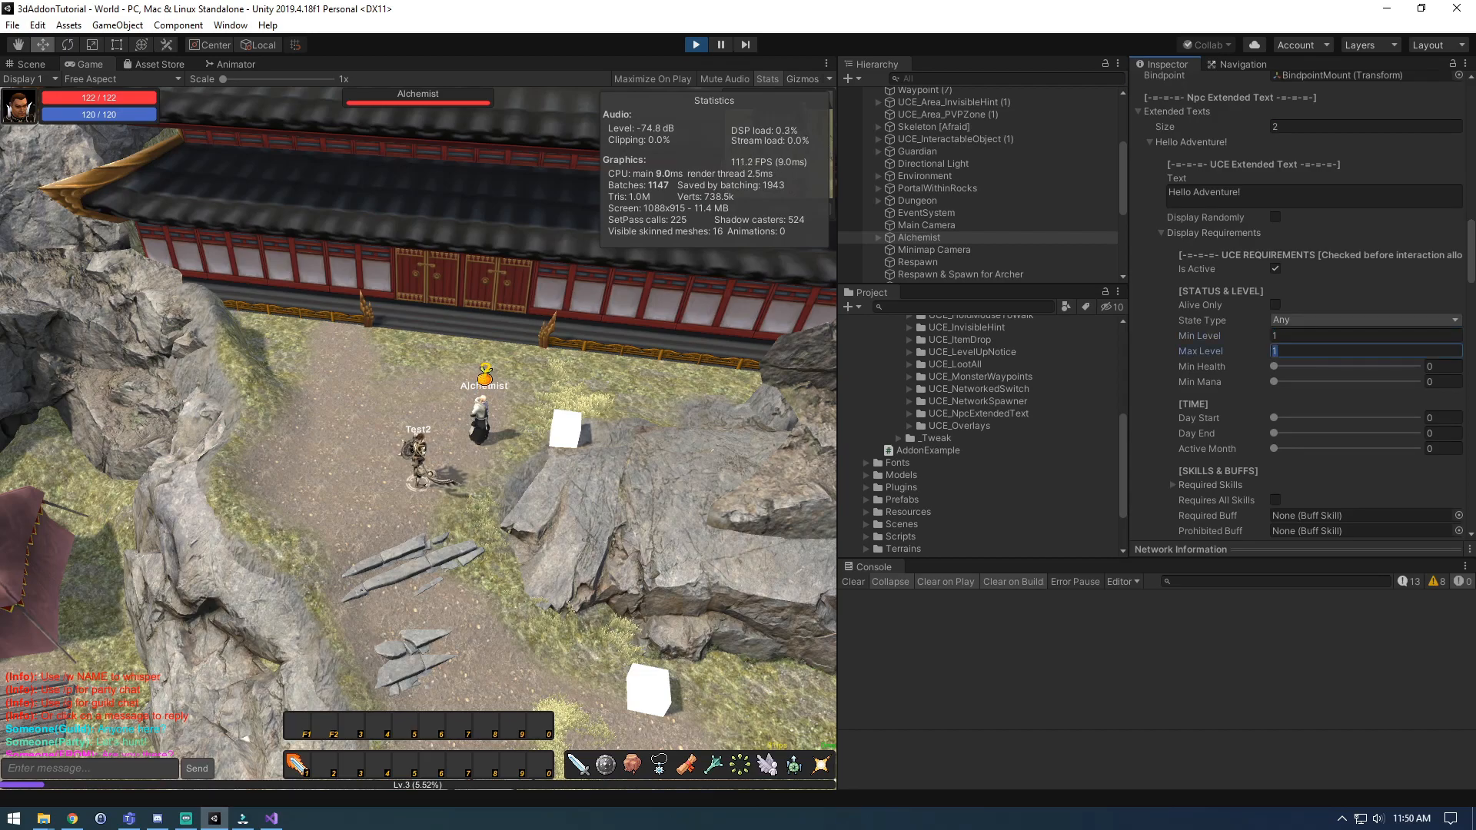
text(2)
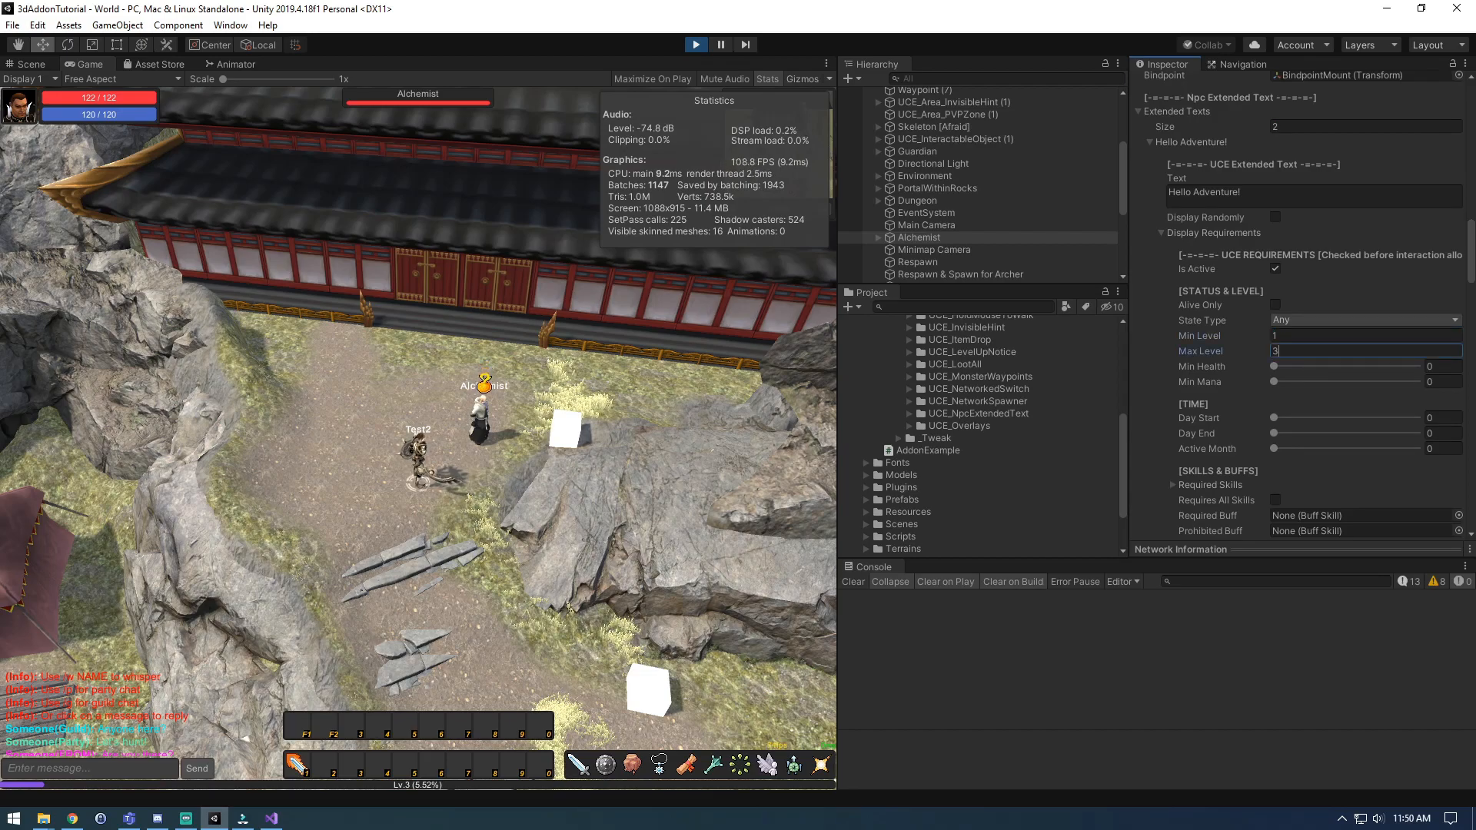
click(1161, 233)
Step: Set the Min Level of the "Hello Mighty Adventure!" display requirements to 4
click(1150, 249)
click(1150, 248)
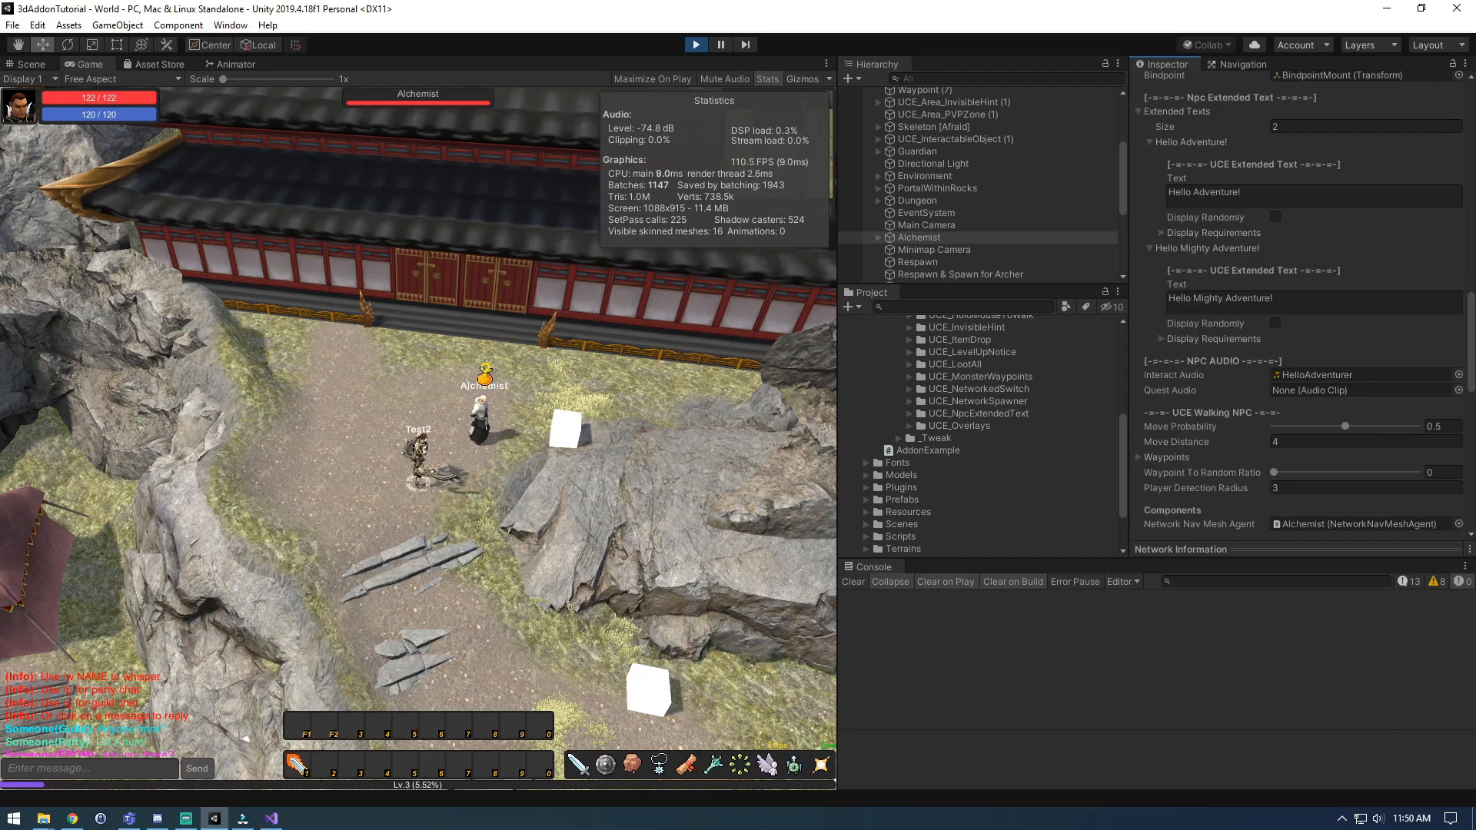
click(1162, 339)
scroll(1230, 339, down, 3)
click(1307, 305)
text(4)
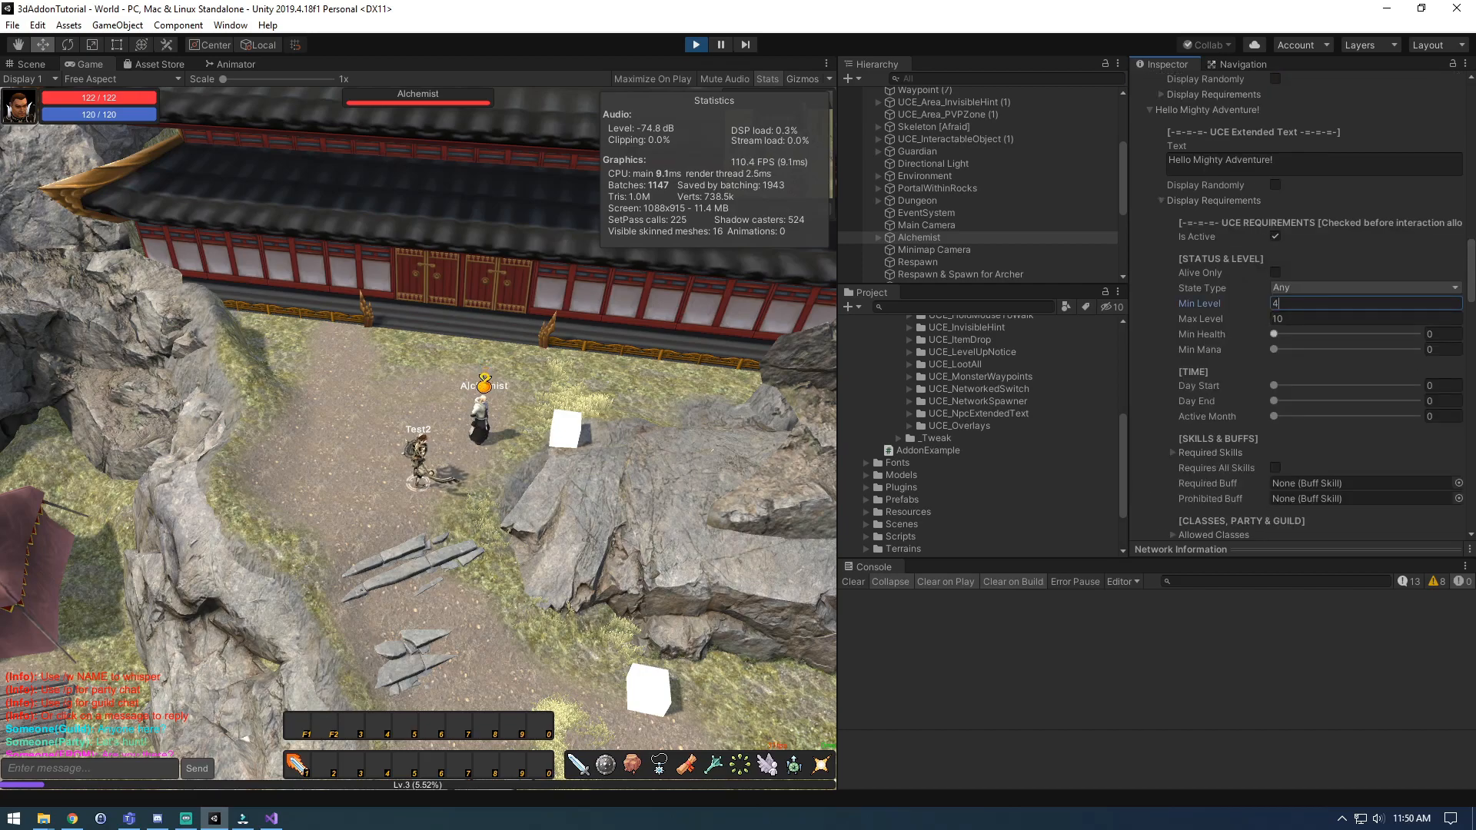
Step: Collapse the "Hello Mighty Adventure!" display requirements and both extended text entries
click(1162, 200)
scroll(1161, 201, up, 3)
click(1150, 249)
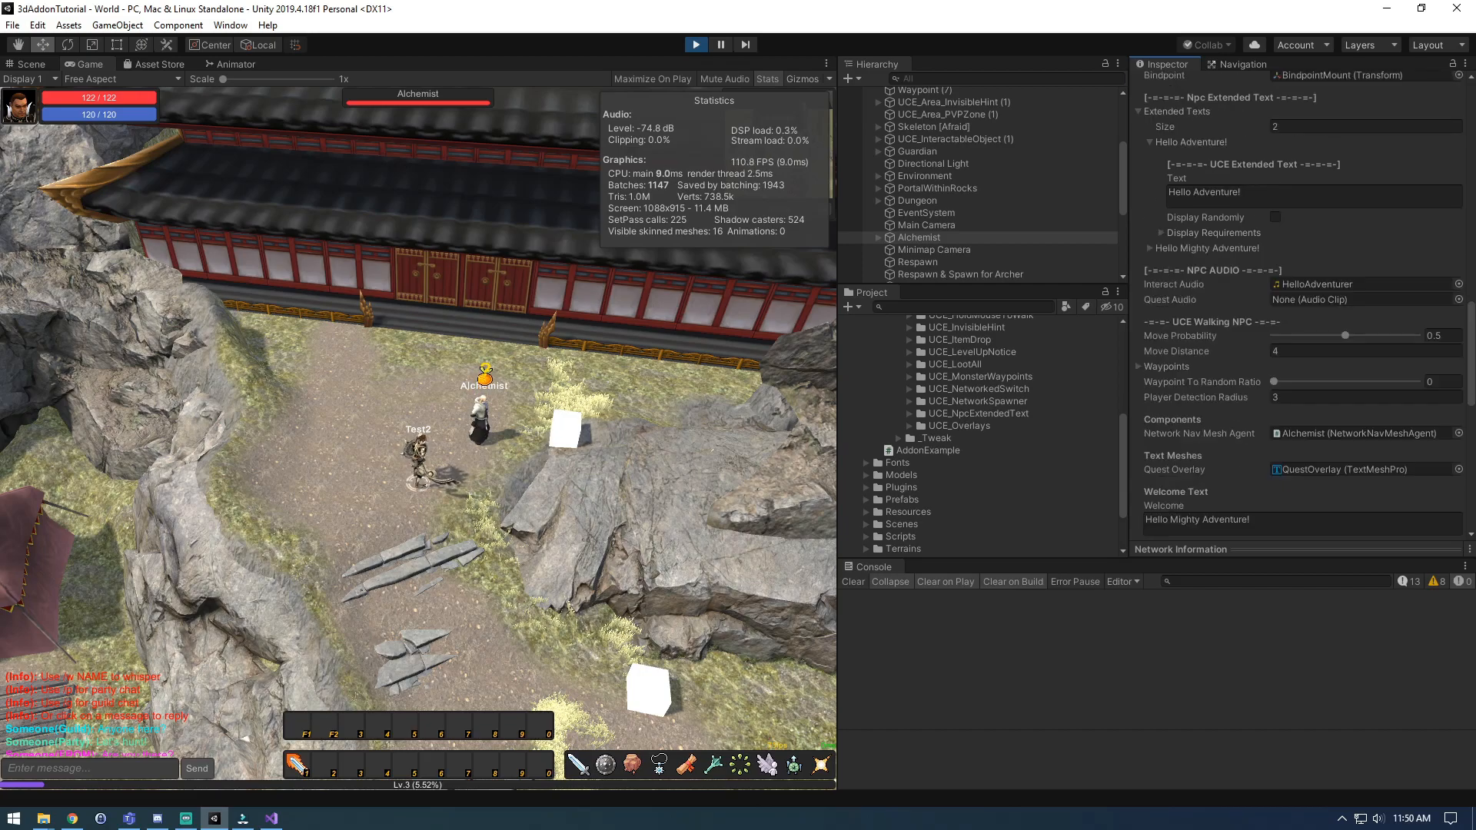
click(1150, 143)
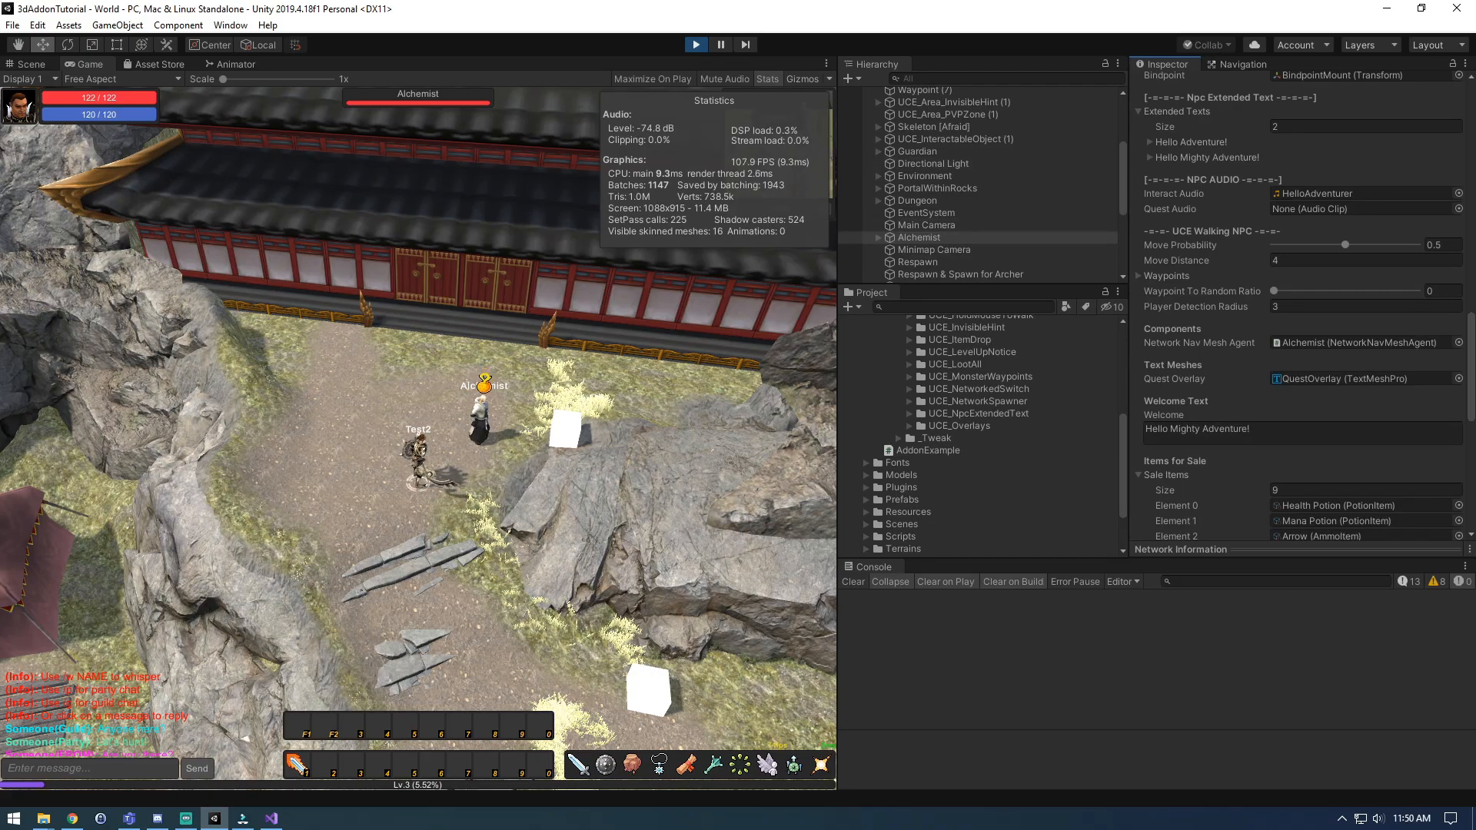
Step: Talk to the Alchemist again as Test2 to check the greeting, close the dialogue and move the character a little
click(480, 420)
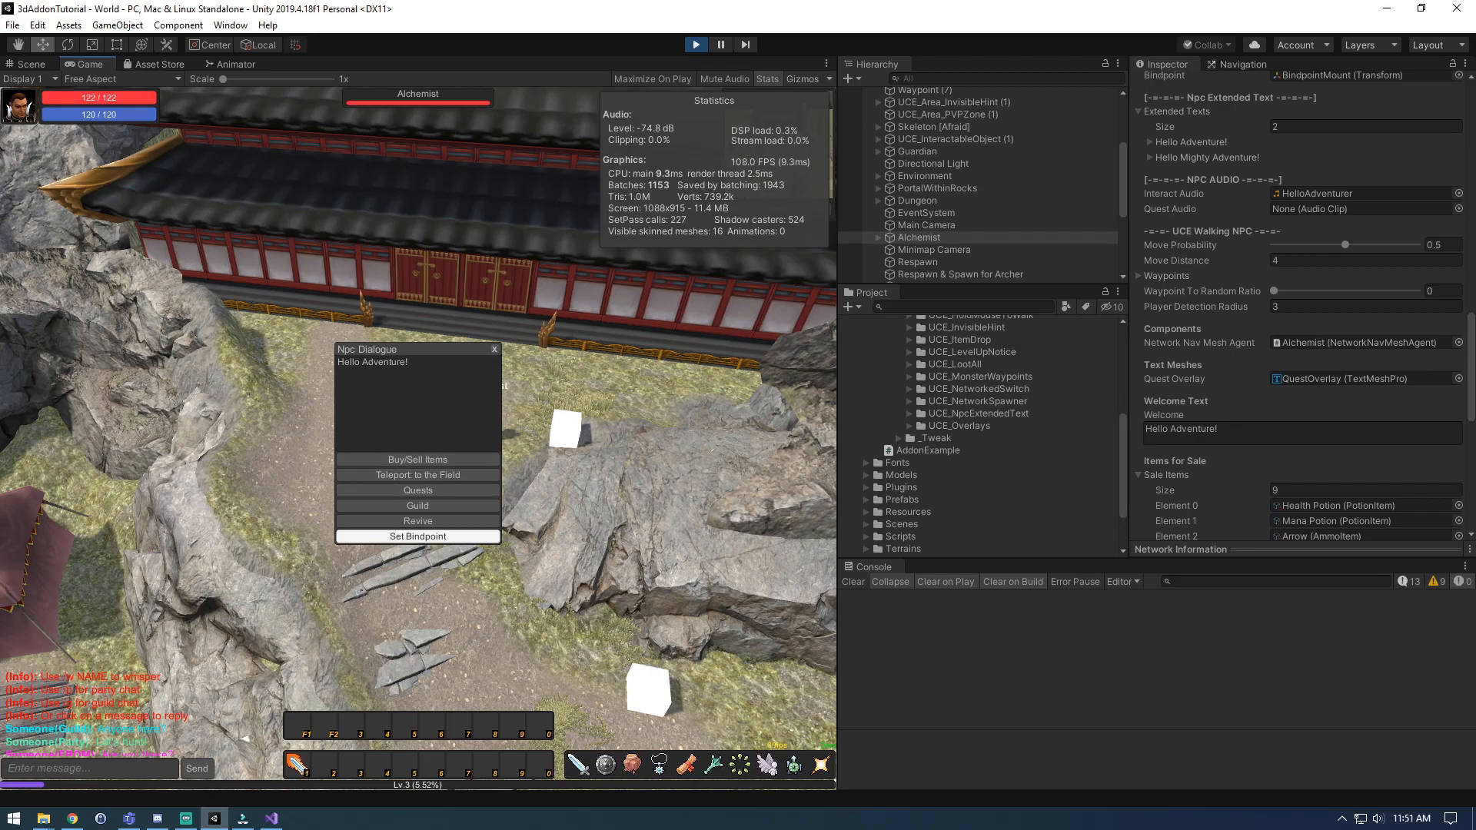
click(494, 350)
key(a)
key(d)
key(s)
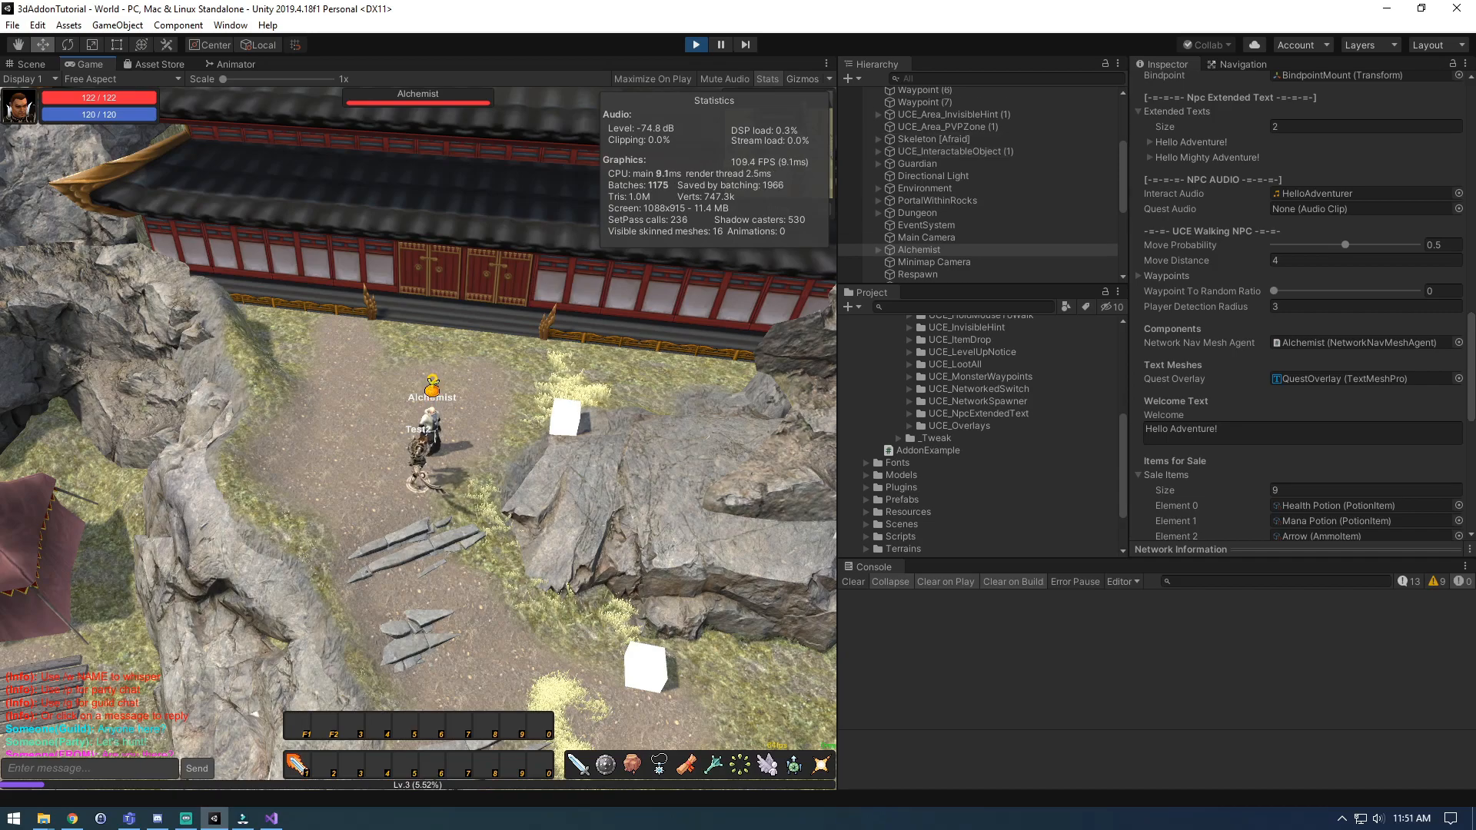
Step: Examine all display requirements of the "Hello Mighty Adventure!" text, from levels down to chat messages, and collapse the entry
scroll(1299, 308, down, 10)
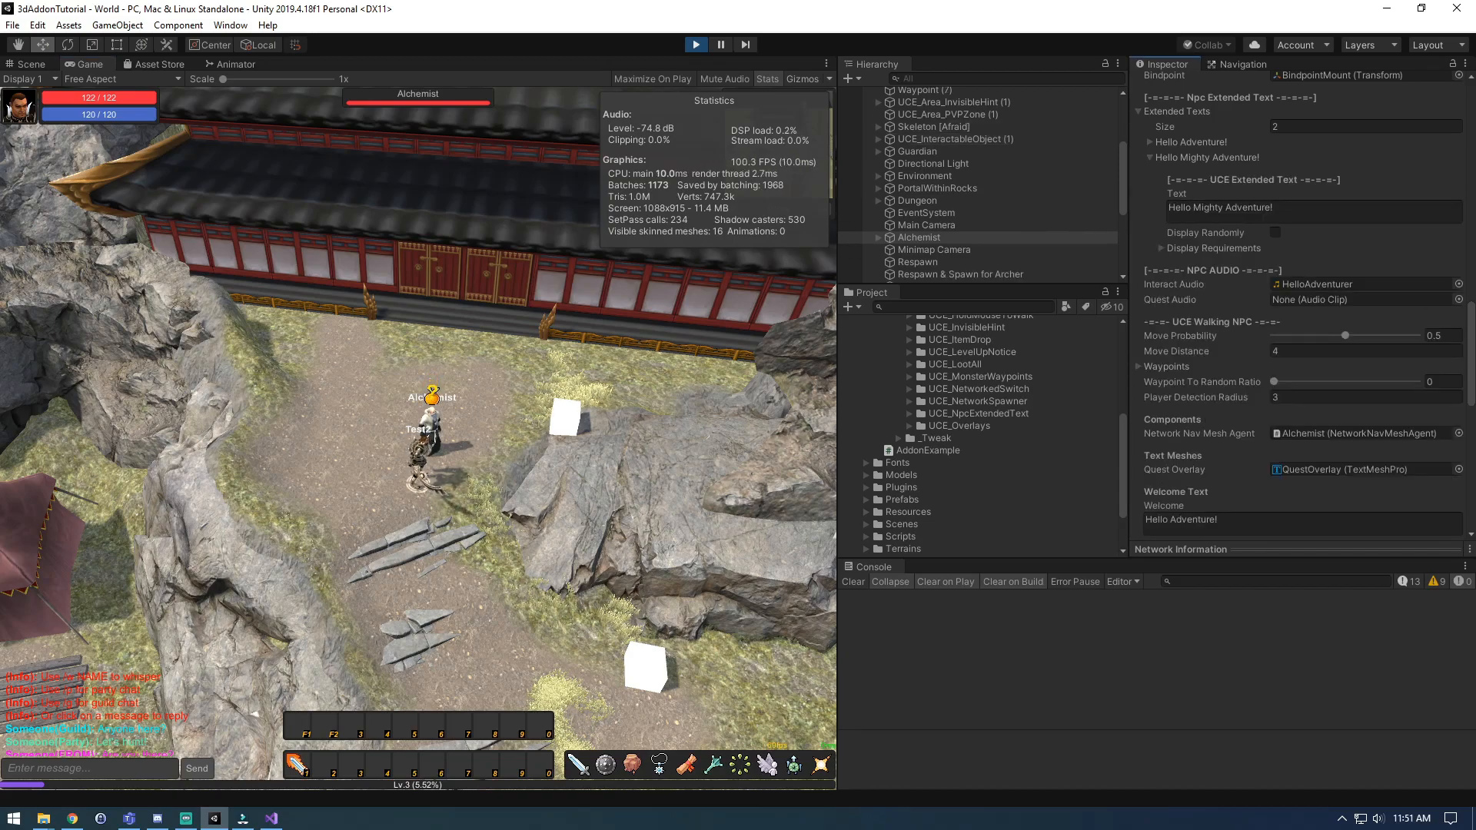
scroll(1299, 308, down, 8)
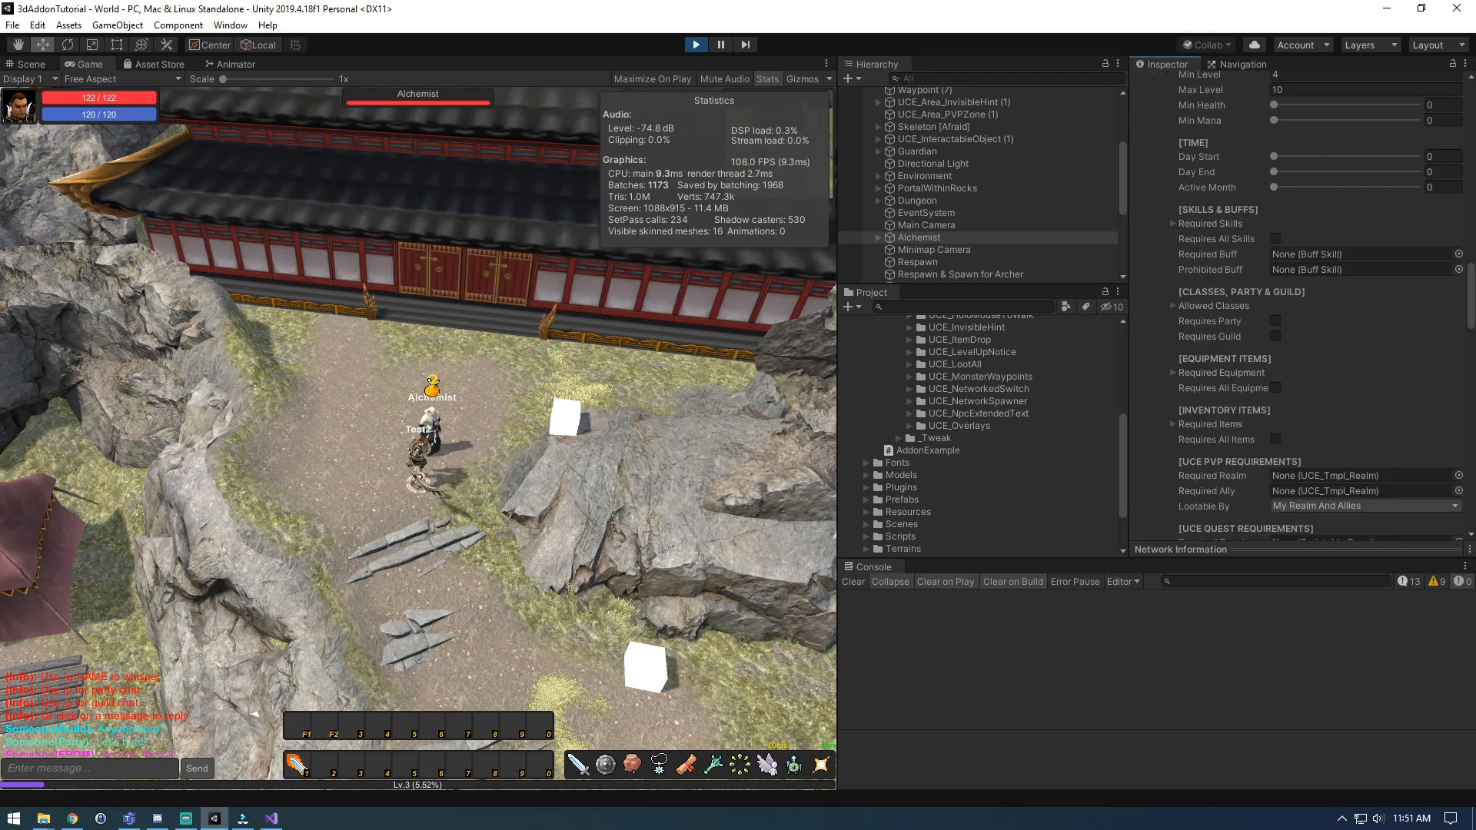
scroll(1299, 307, down, 4)
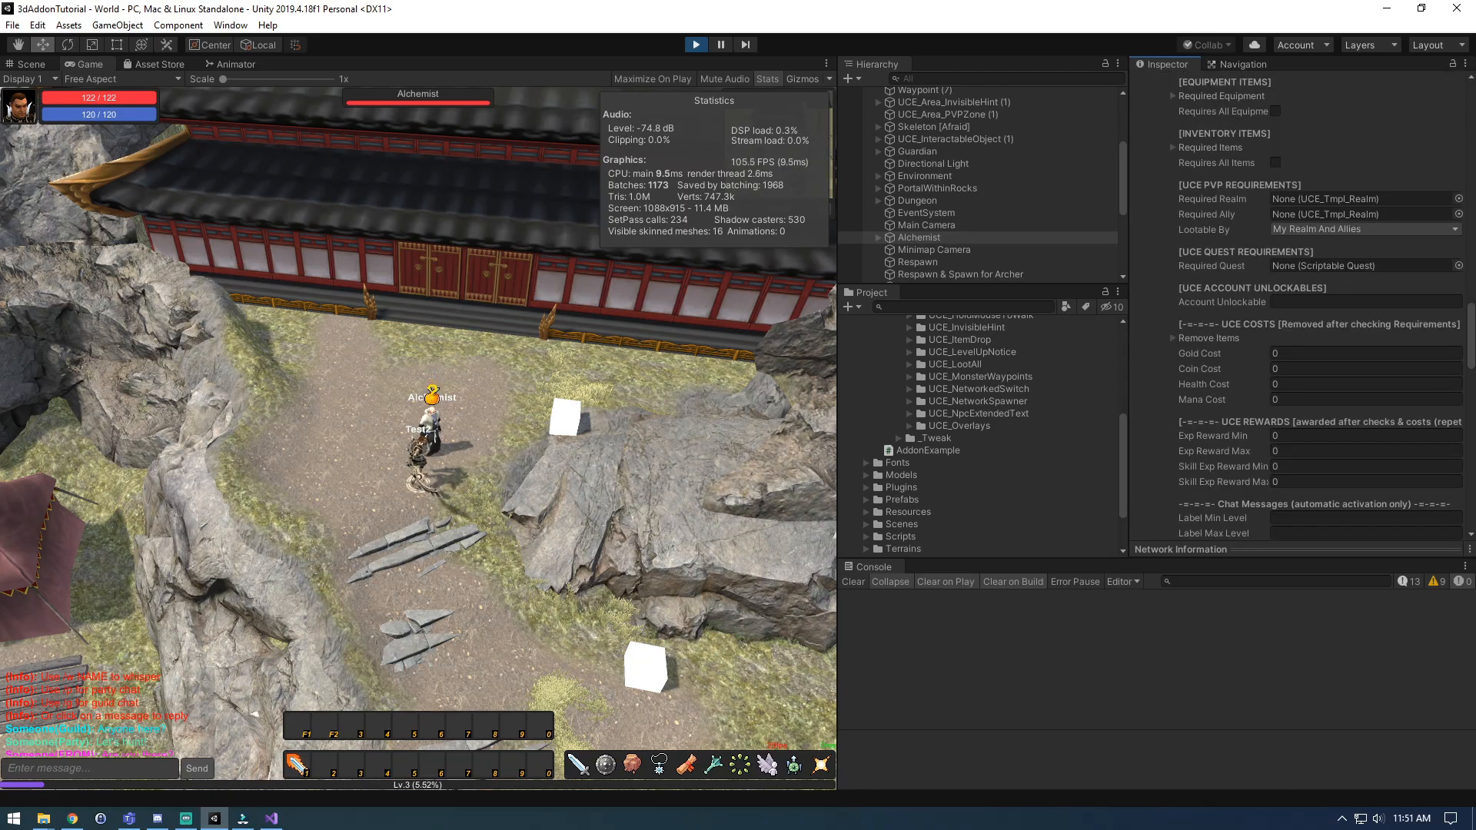
scroll(1299, 308, down, 4)
scroll(1299, 307, down, 6)
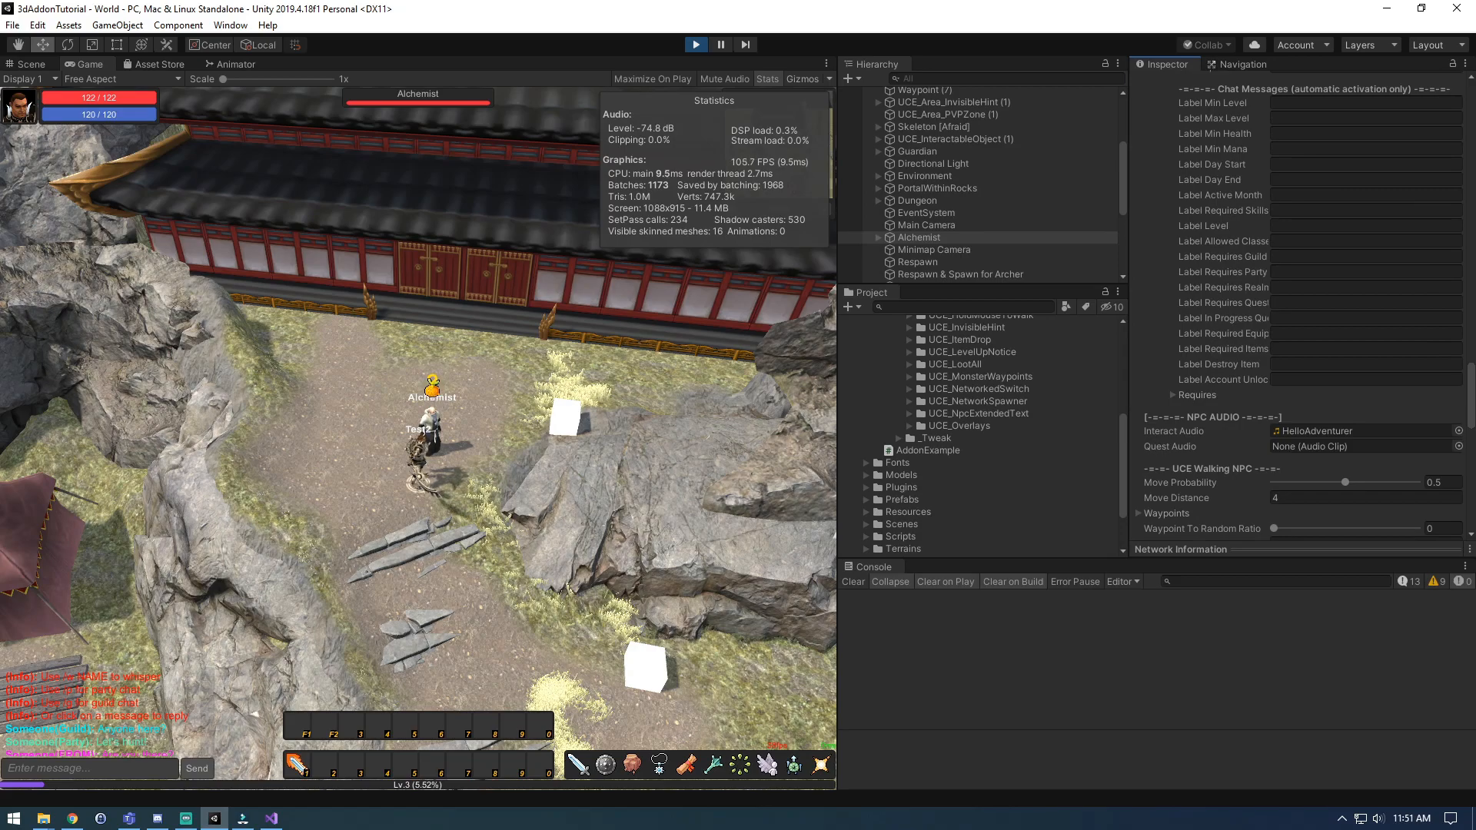
scroll(1299, 307, up, 15)
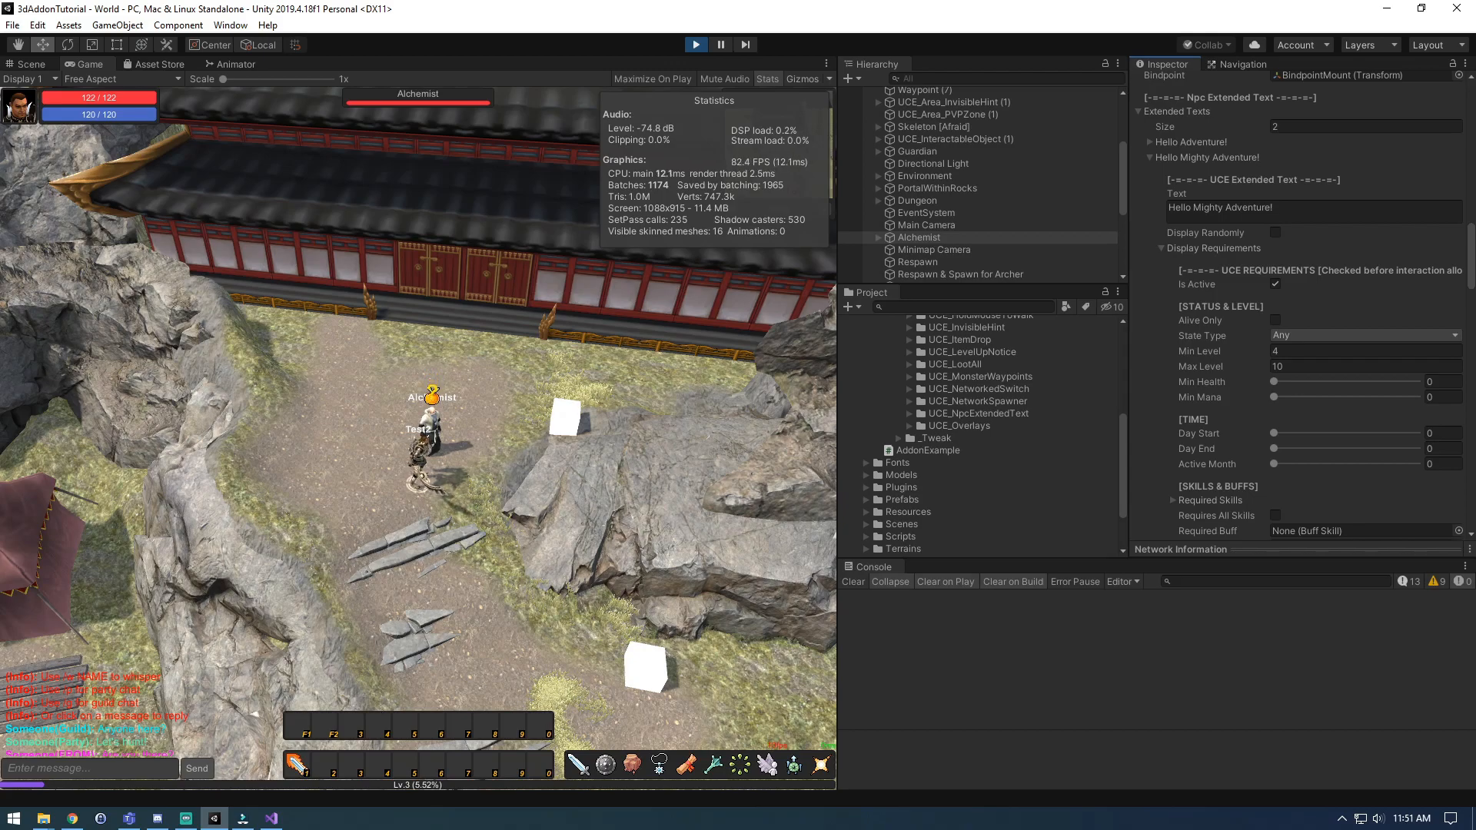
click(1162, 248)
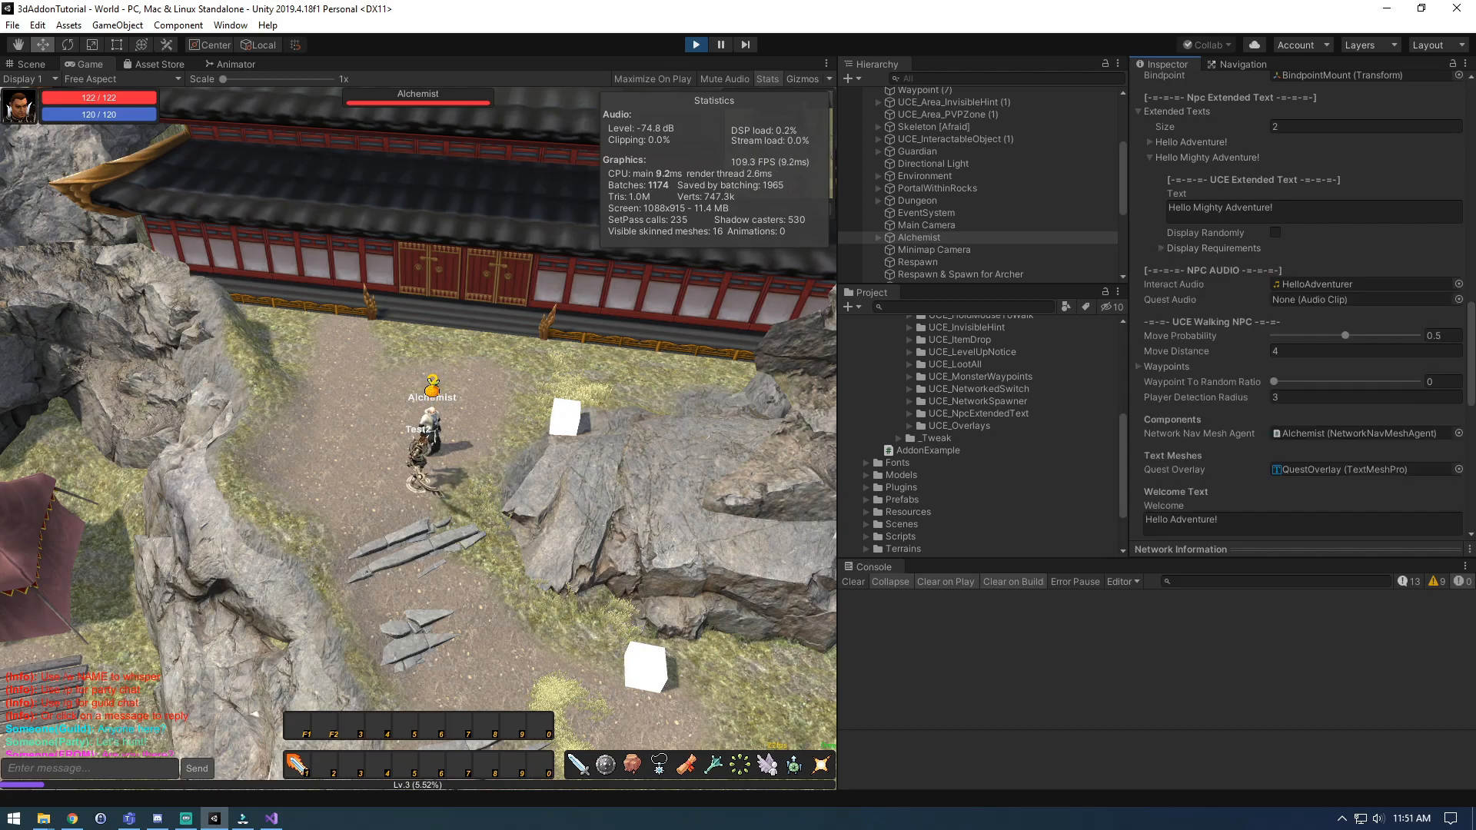
click(1150, 158)
scroll(1153, 159, up, 6)
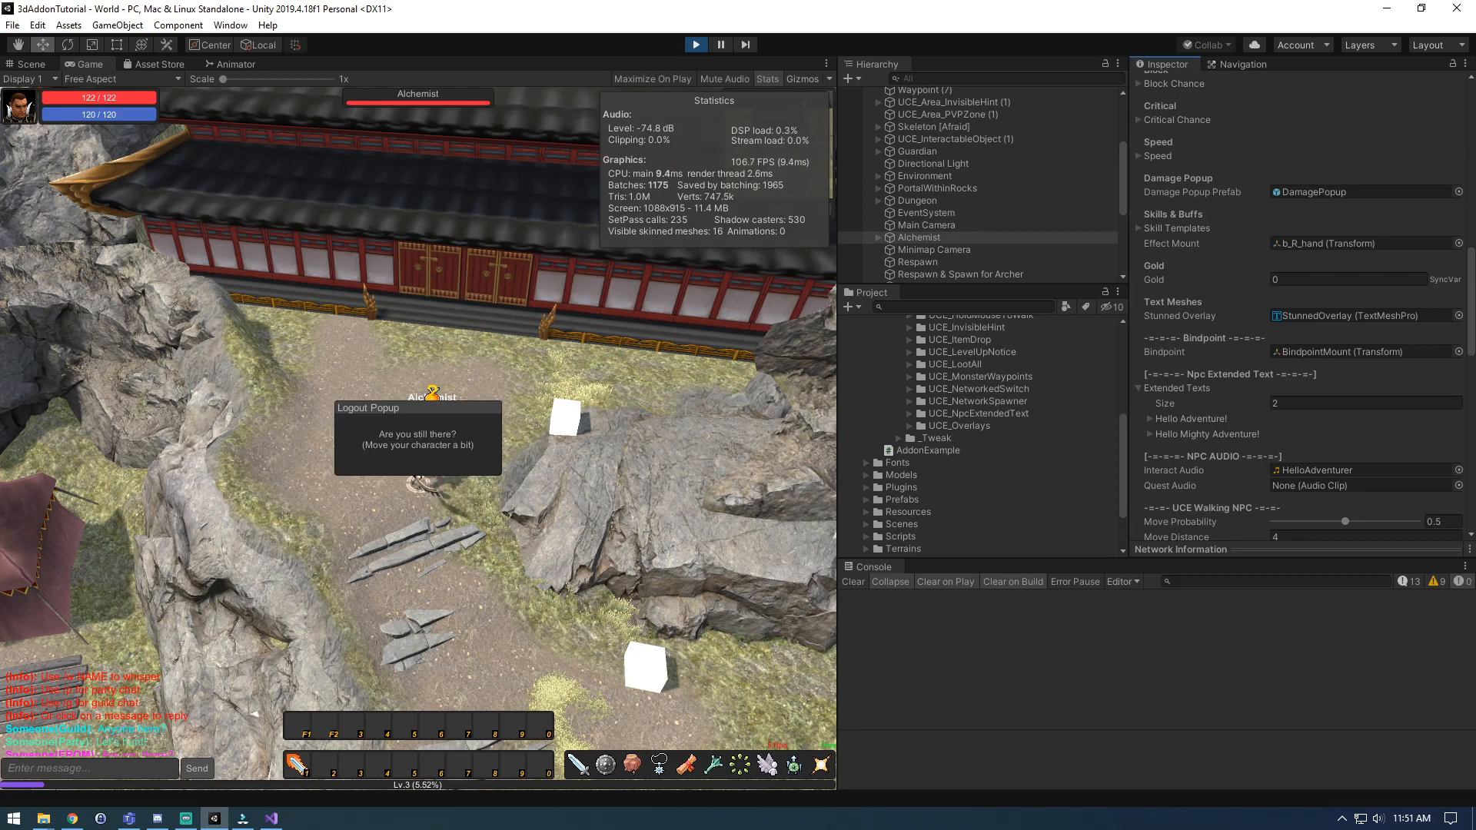
Step: Move Test2 around beside the Alchemist to dismiss the logout popup
click(254, 714)
key(d)
key(a)
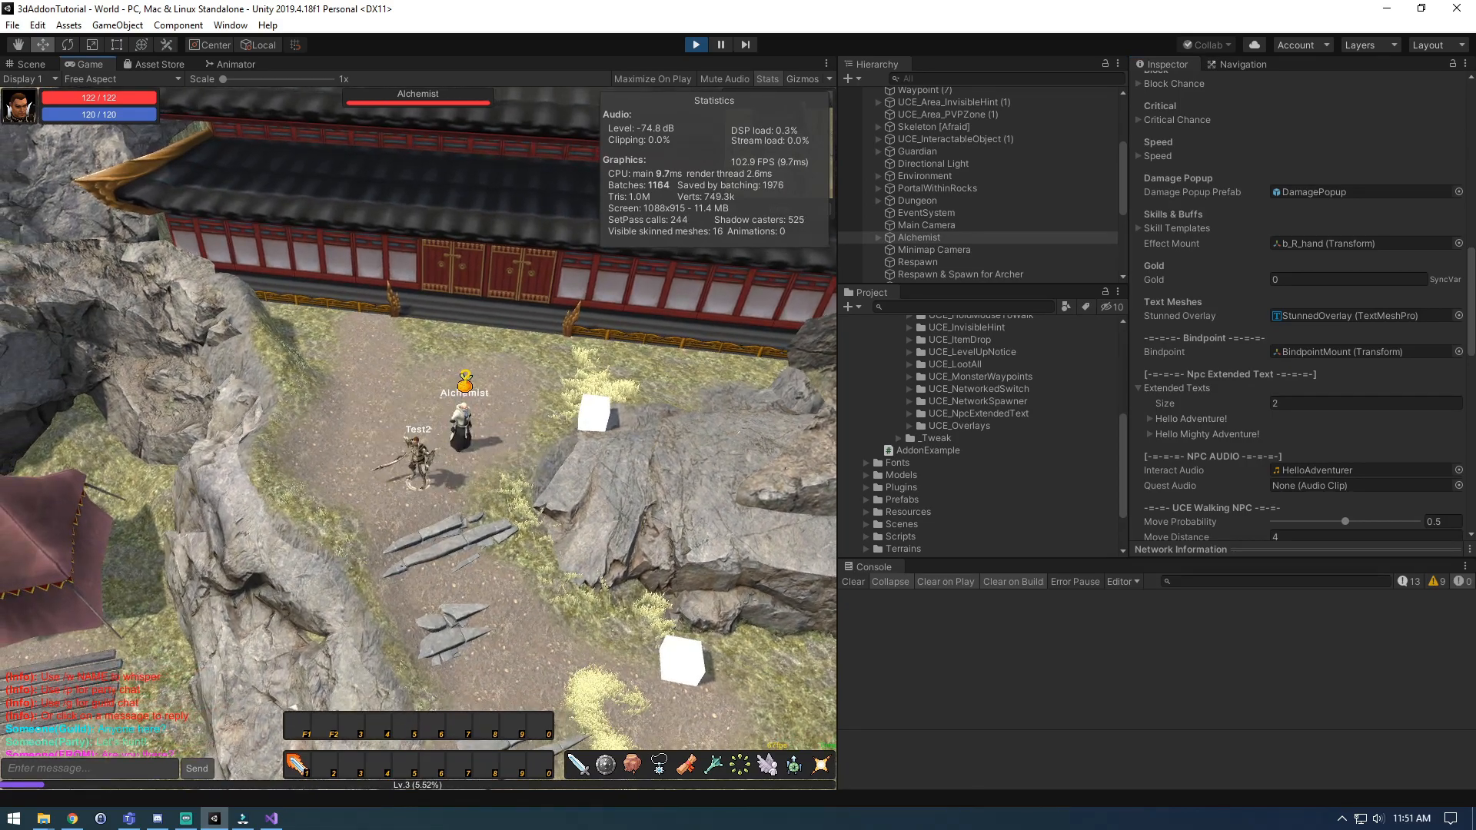